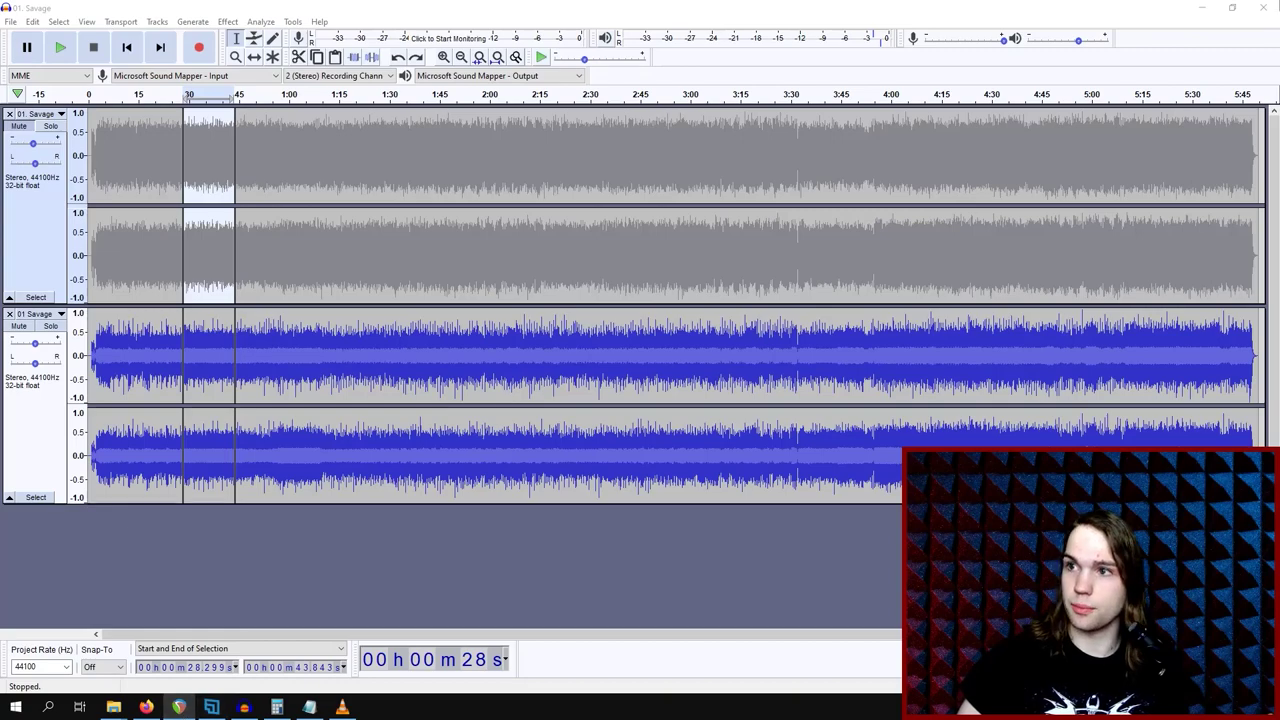
- Move the REAPER window aside and place the 0:28–0:43 selection on the lower Savage track
{"action": "left_click_drag", "start_coordinate": [926, 275], "coordinate": [817, 167]}
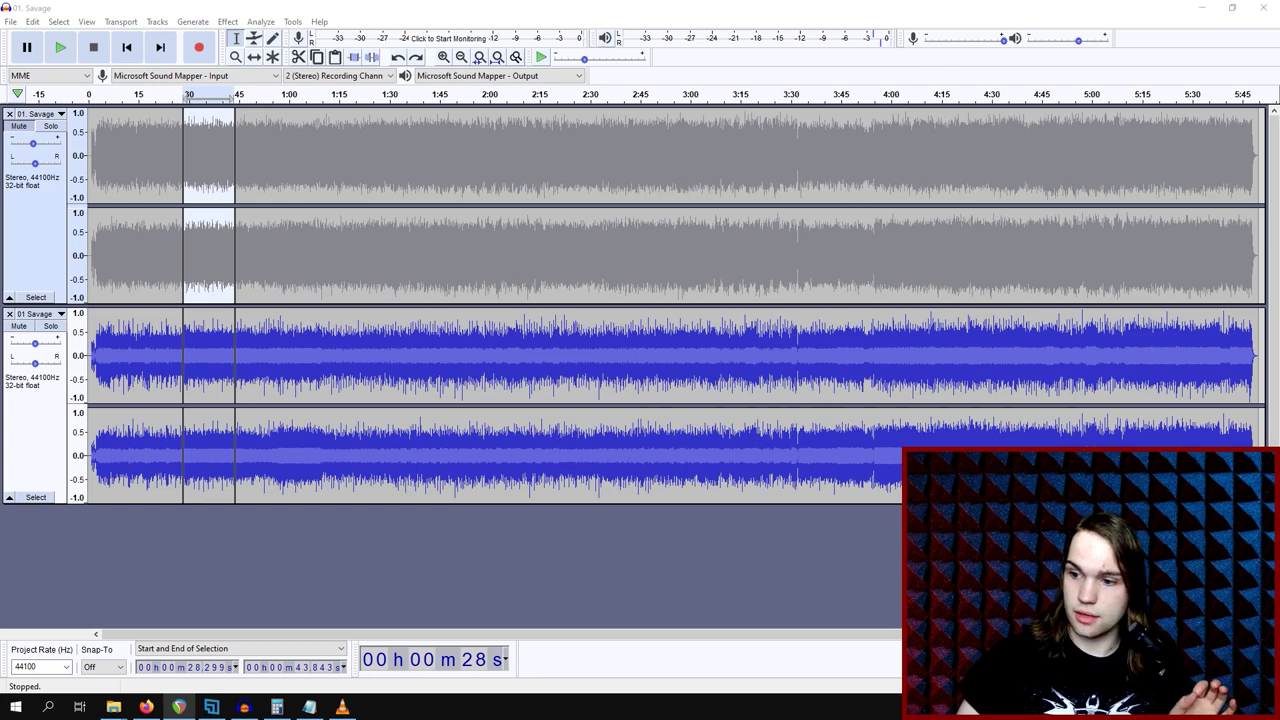
{"action": "key", "text": "alt+Tab"}
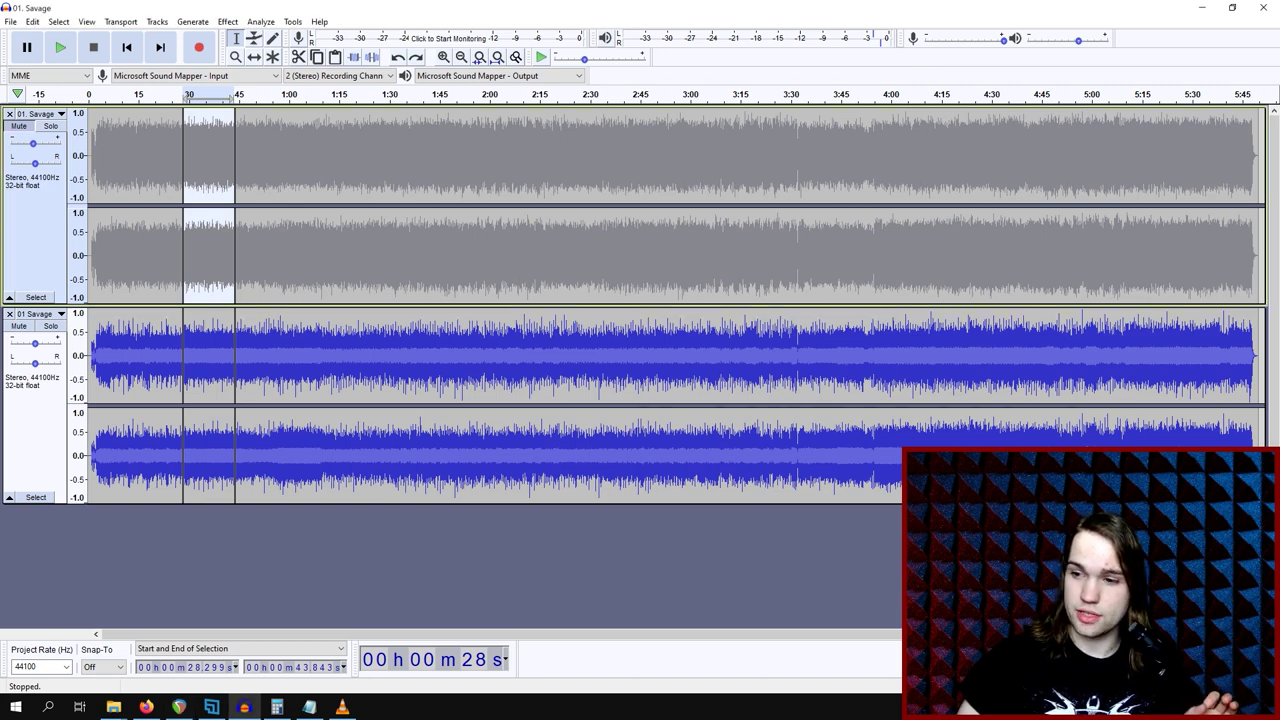
{"action": "key", "text": "alt+Tab"}
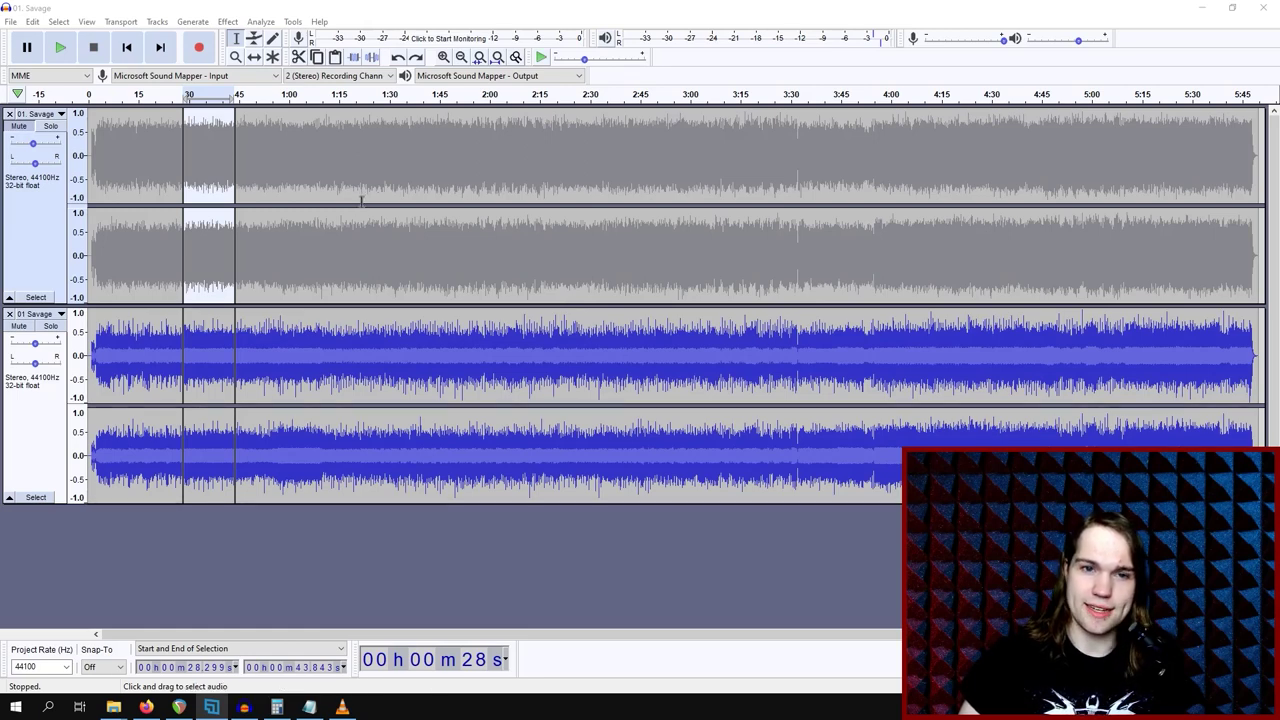
{"action": "left_click", "coordinate": [207, 362]}
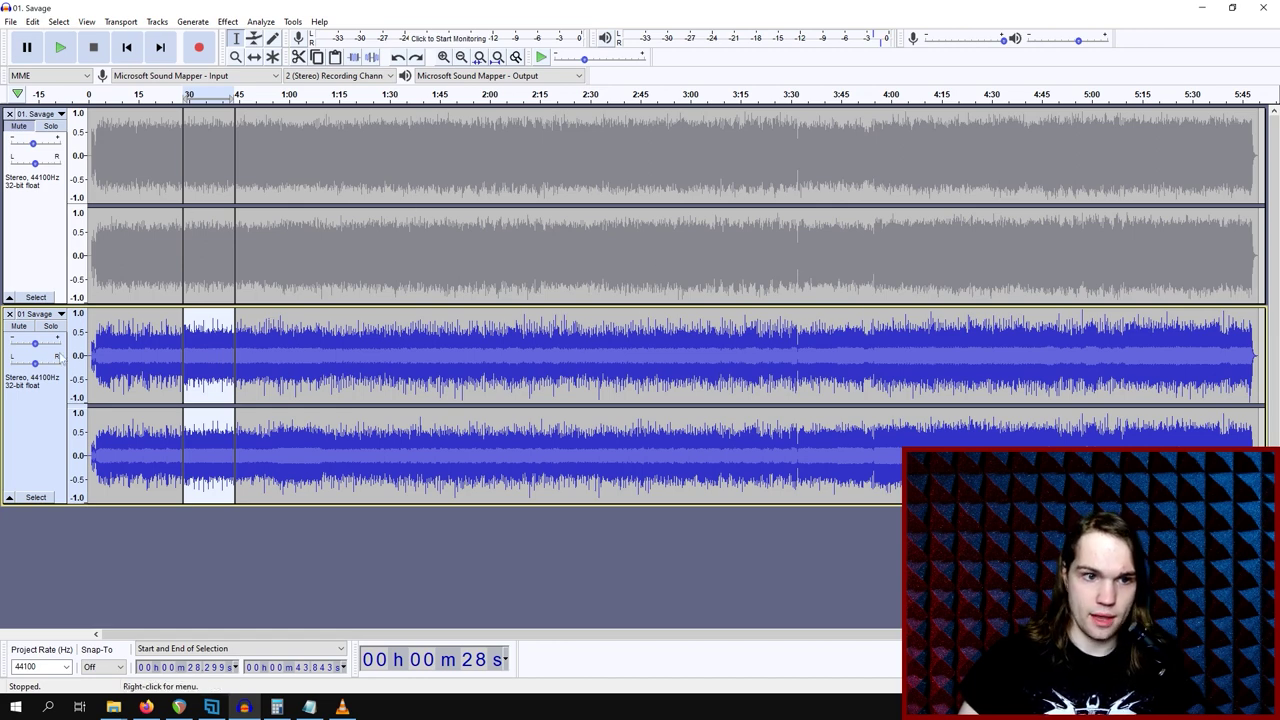
- Plot the spectrum of the lower track's 0:28–0:43 passage, showing a low-end peak near 56 Hz
{"action": "left_click", "coordinate": [210, 362]}
{"action": "left_click", "coordinate": [210, 362]}
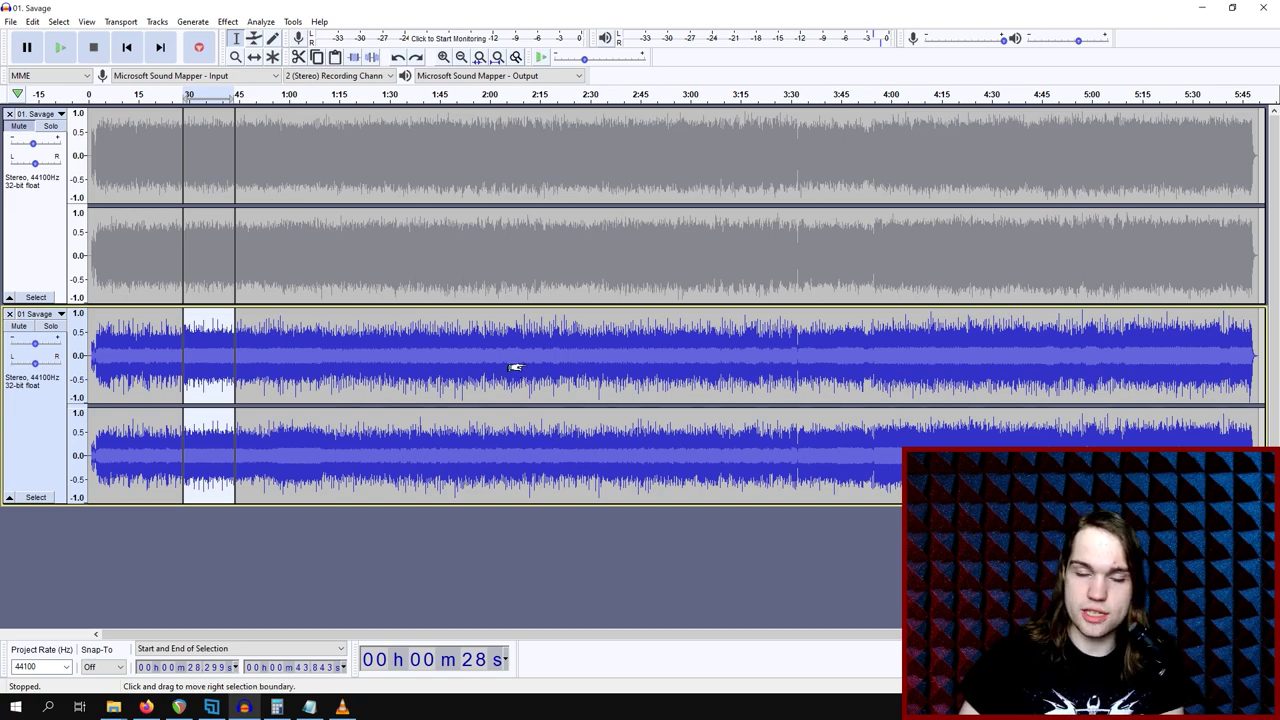
{"action": "key", "text": "alt+a"}
{"action": "key", "text": "p"}
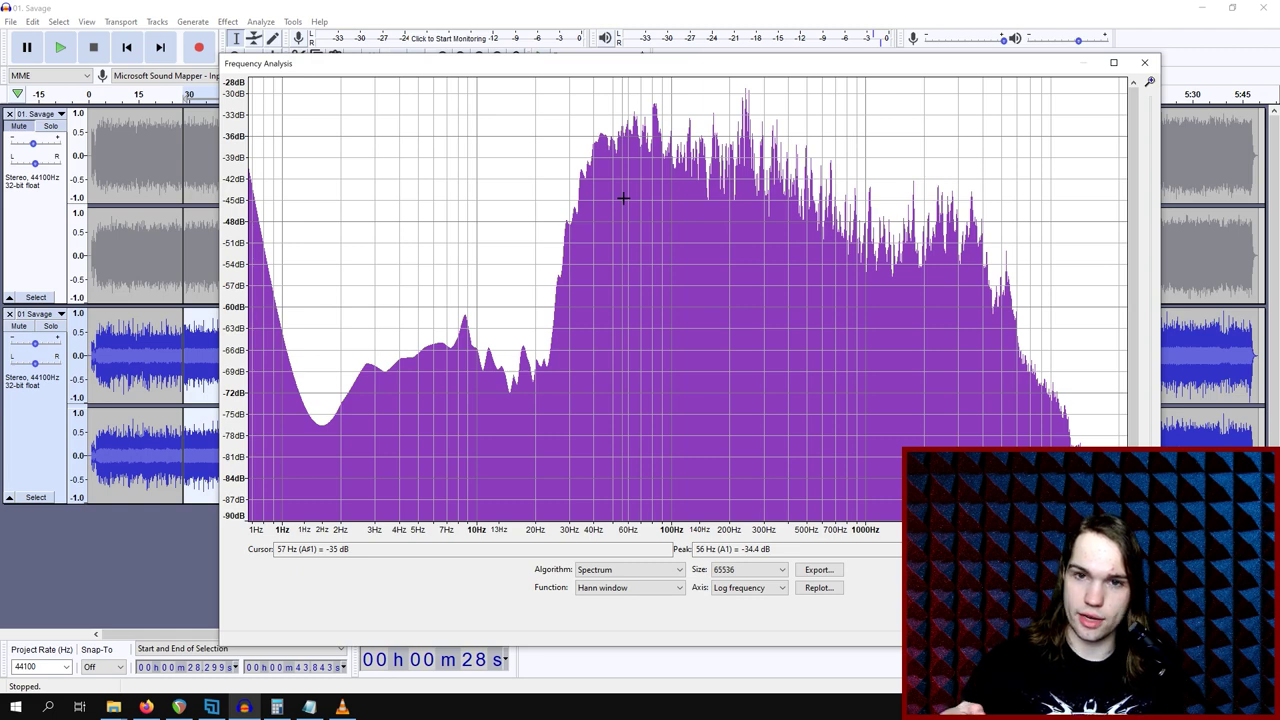
- Switch the spectrum size to 256, then back to 65536, and close Frequency Analysis
{"action": "left_click", "coordinate": [740, 570]}
{"action": "left_click", "coordinate": [722, 593]}
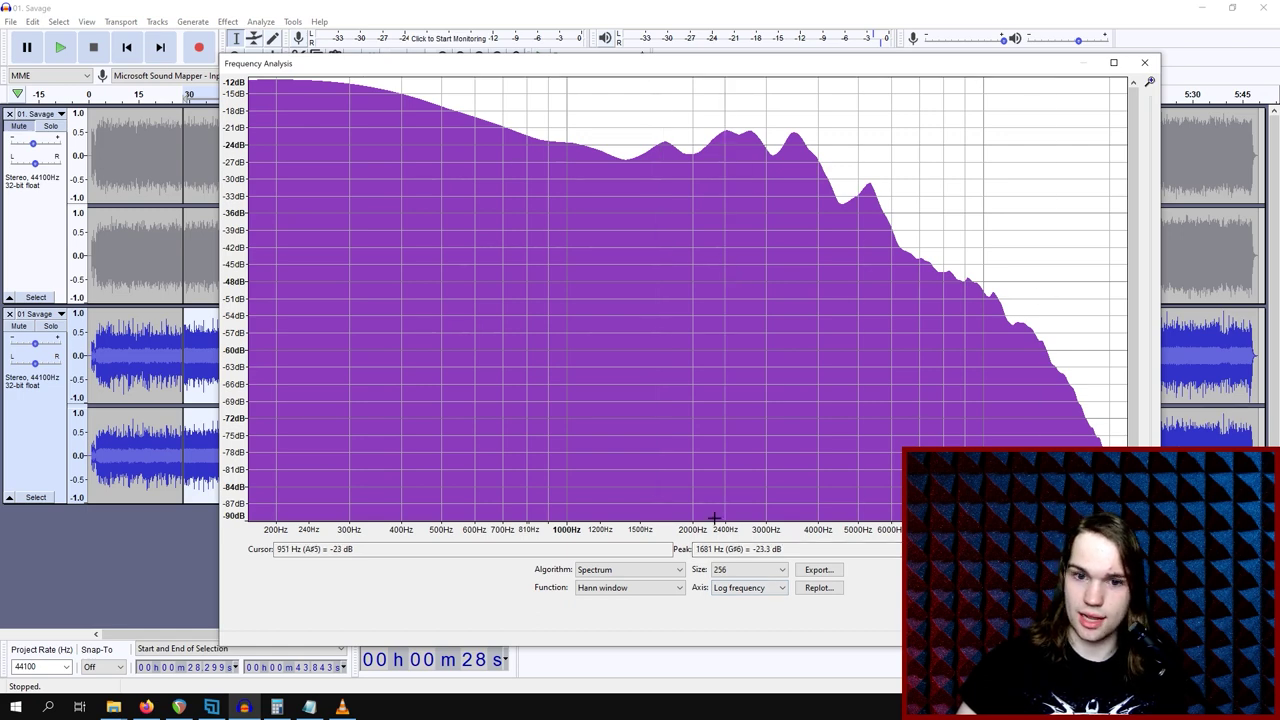
{"action": "key", "text": "End"}
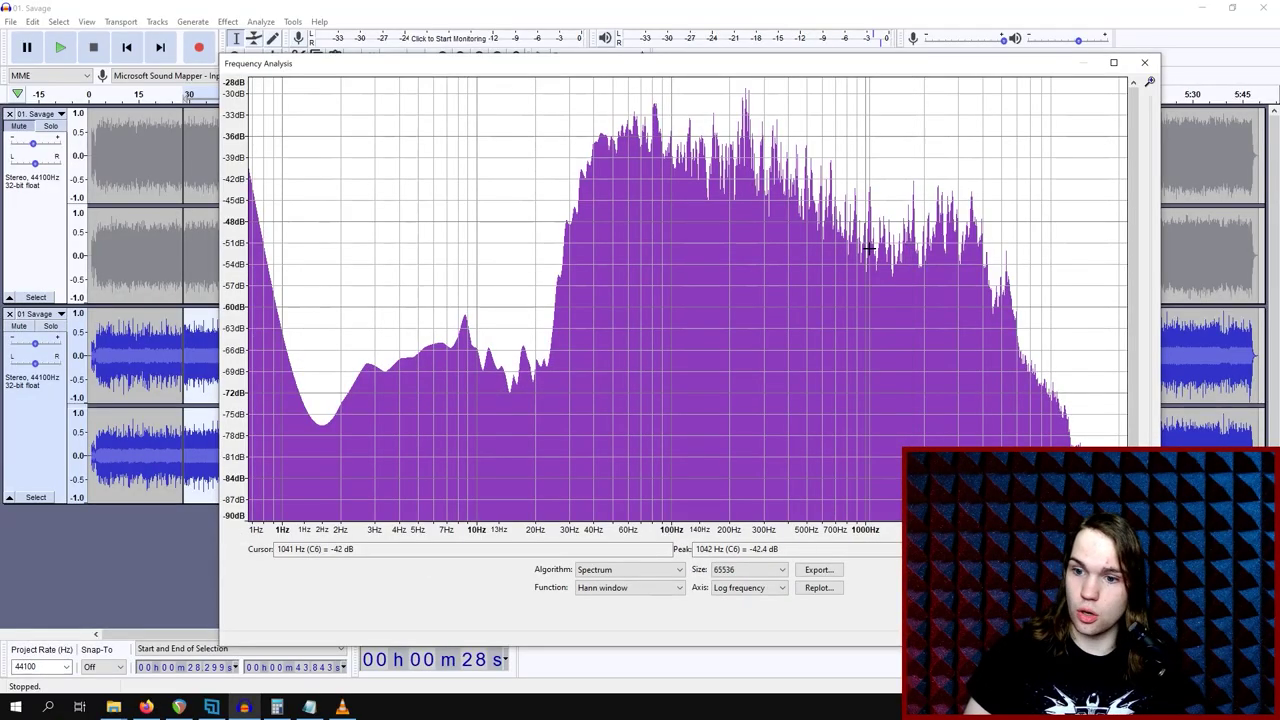
{"action": "key", "text": "Escape"}
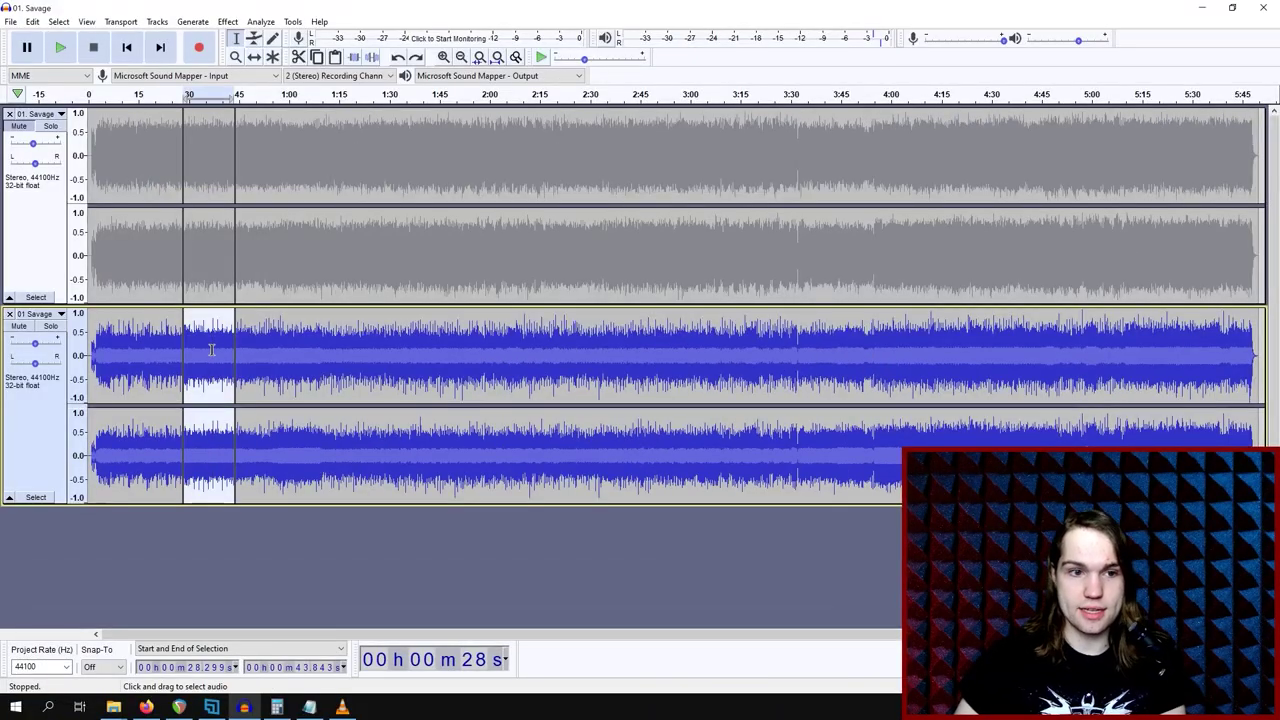
- Play the lower track's 0:28–0:43 passage, then stop it back at the passage start
{"action": "key", "text": "space"}
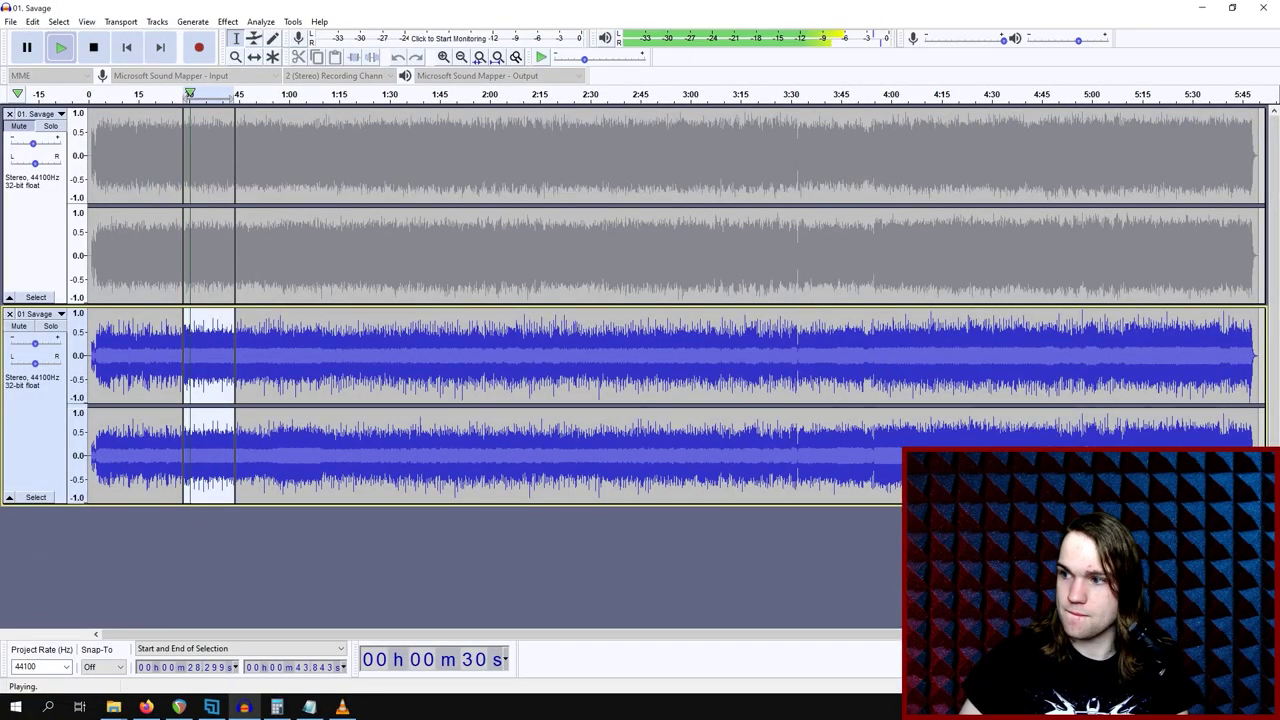
{"action": "key", "text": "alt+Tab"}
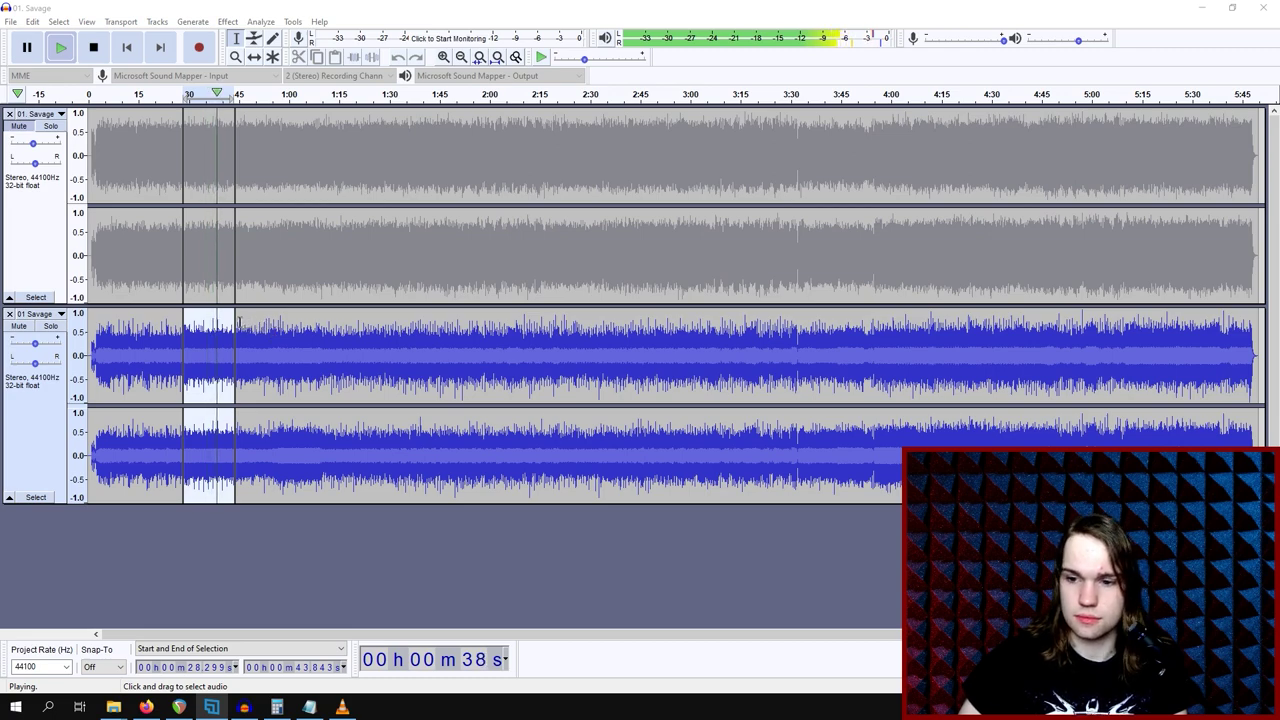
{"action": "key", "text": "space"}
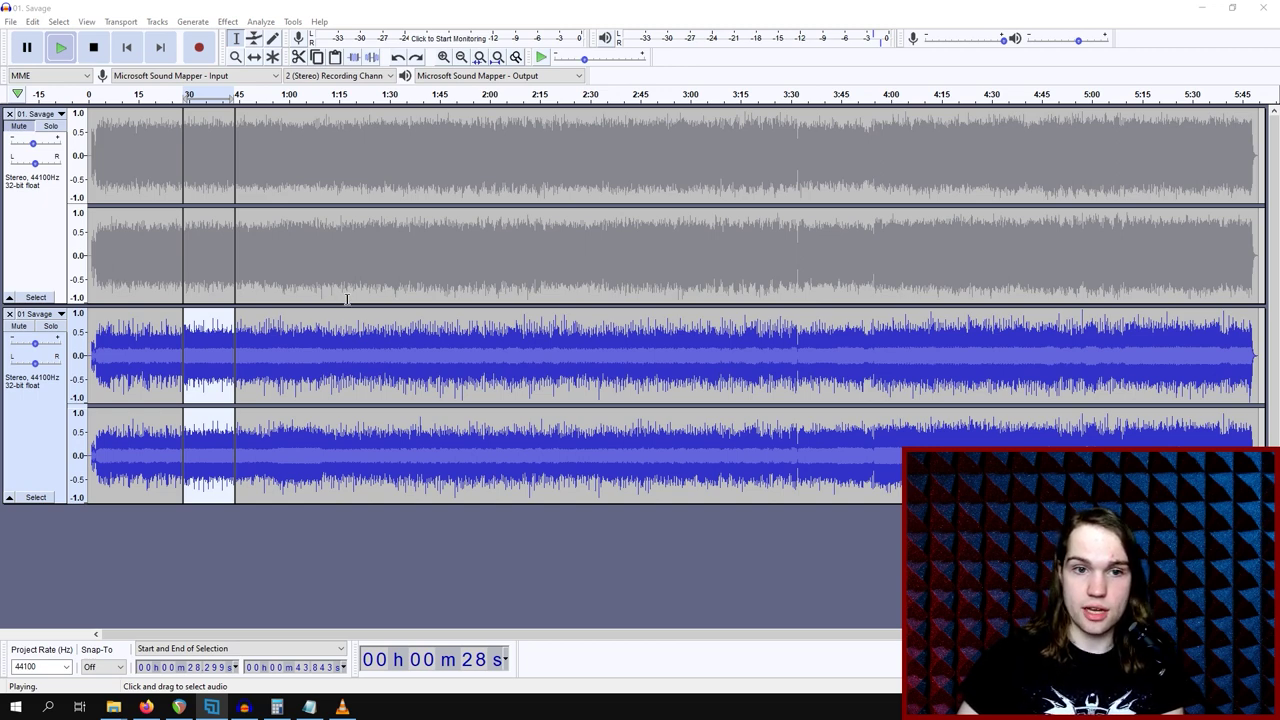
- Stop playback, briefly reopen the spectrum, and bring up File Explorer to import Holy War
{"action": "key", "text": "space"}
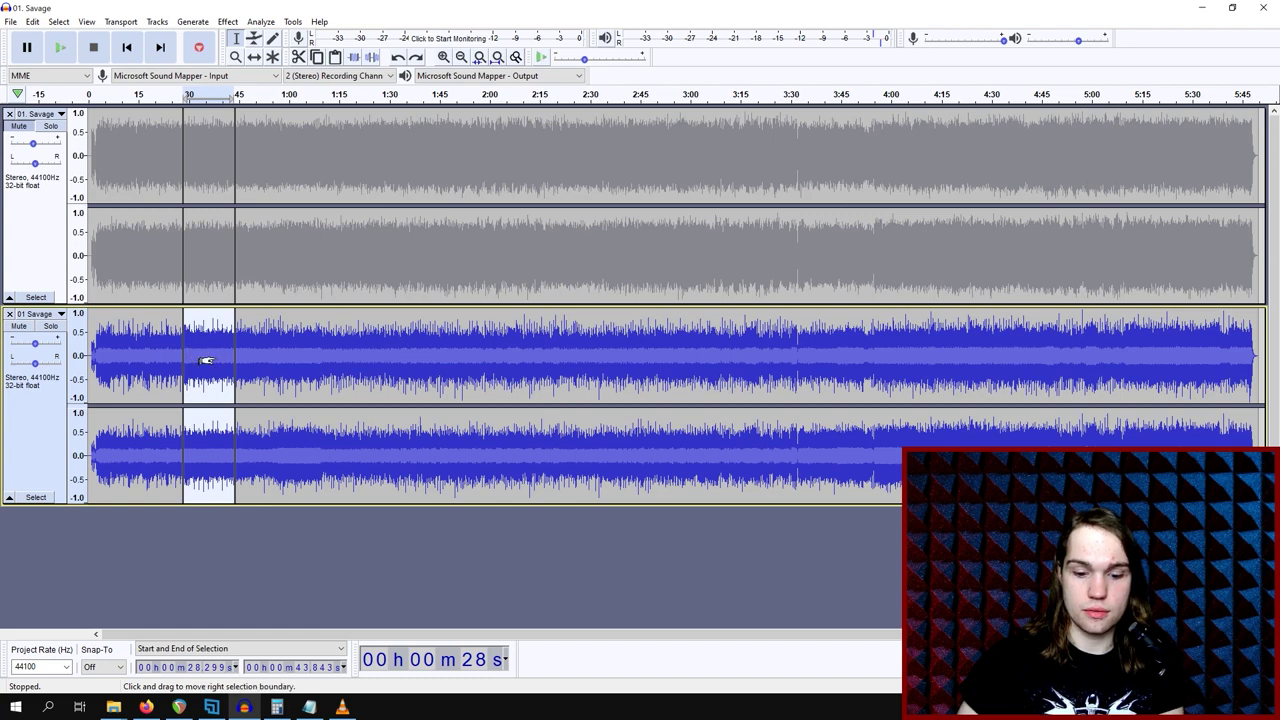
{"action": "key", "text": "ctrl+r"}
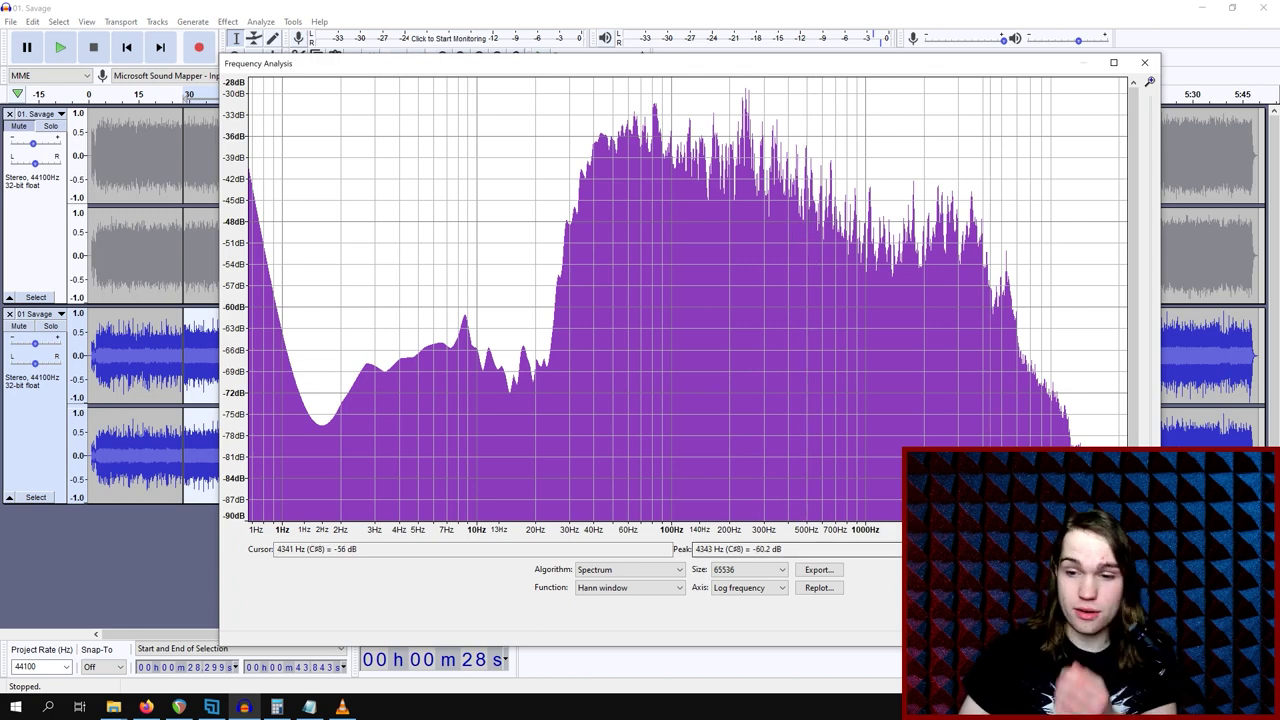
{"action": "key", "text": "Escape"}
{"action": "left_click", "coordinate": [113, 707]}
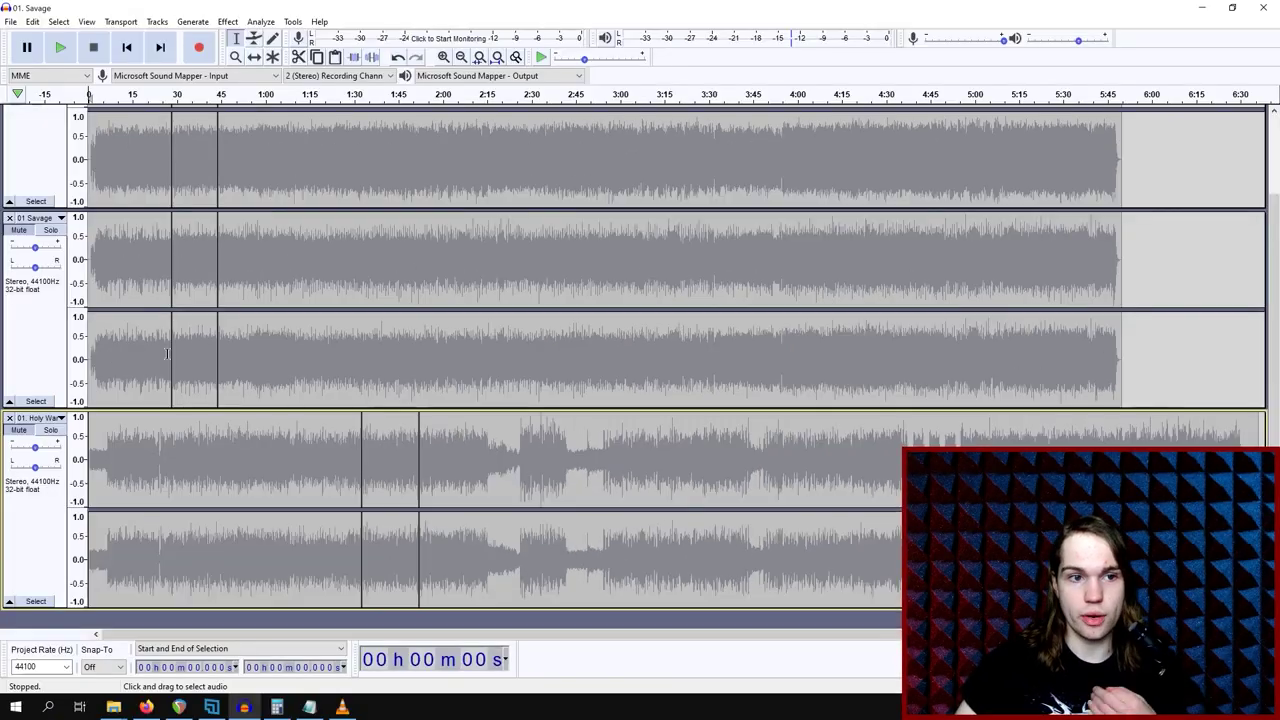
- Select and solo Holy War's 1:32–1:51 clip, then solo Savage and select its 0:28–0:43 clip
{"action": "double_click", "coordinate": [398, 451]}
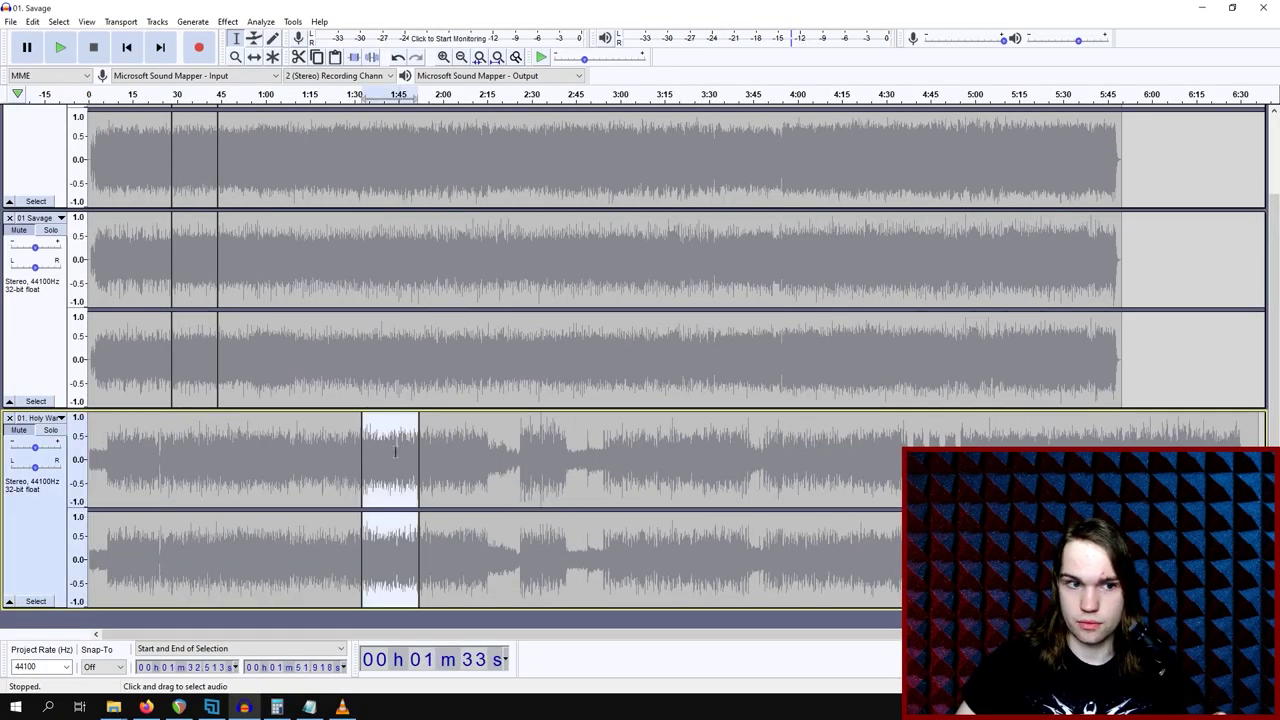
{"action": "left_click", "coordinate": [22, 436]}
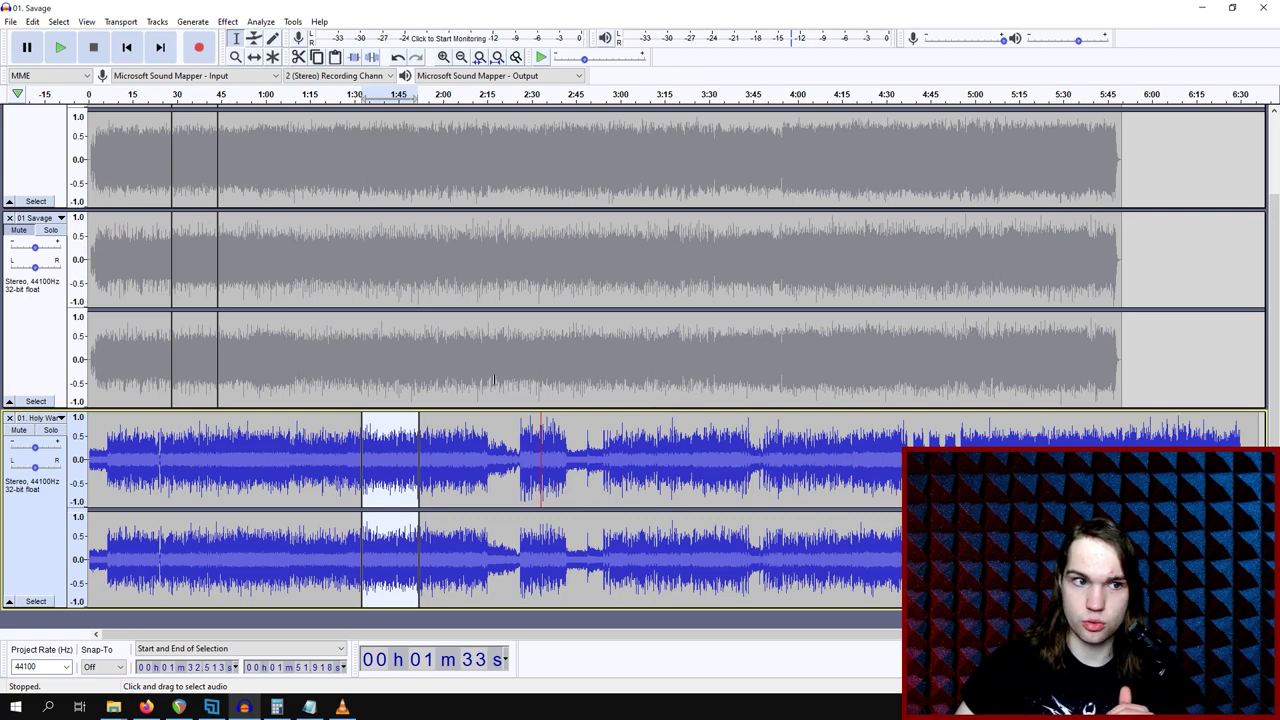
{"action": "left_click", "coordinate": [56, 234]}
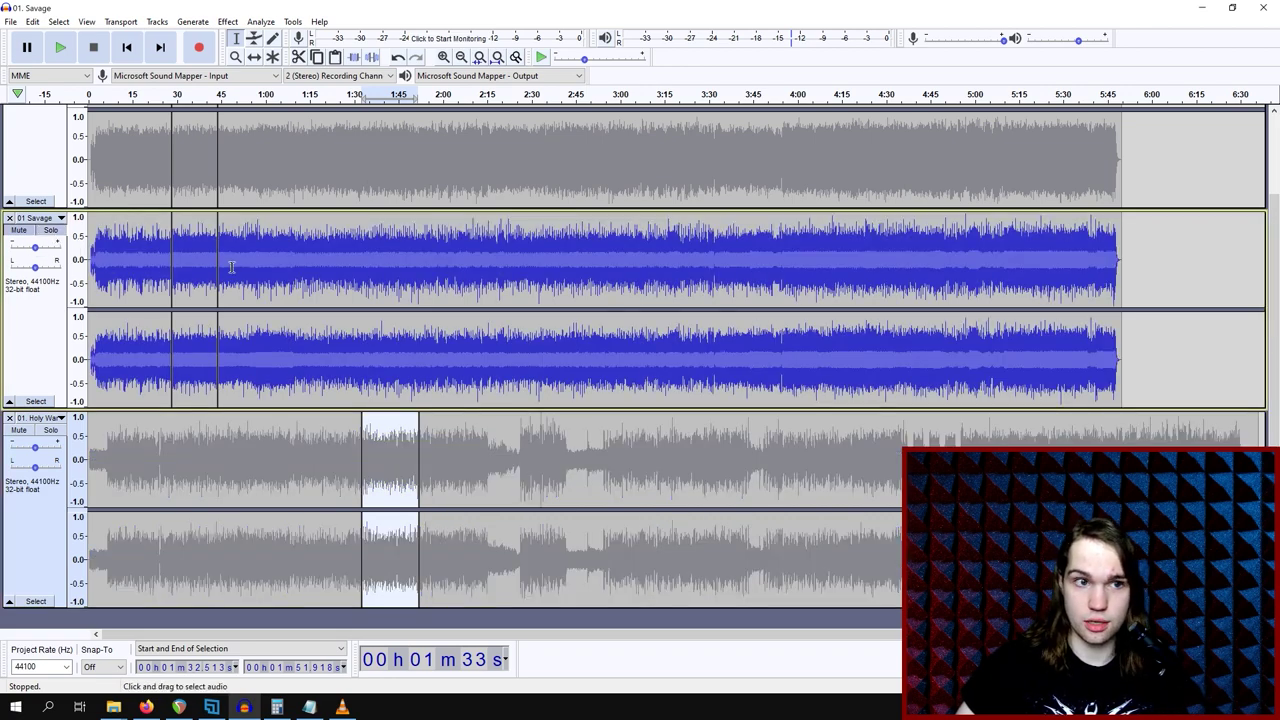
{"action": "double_click", "coordinate": [193, 258]}
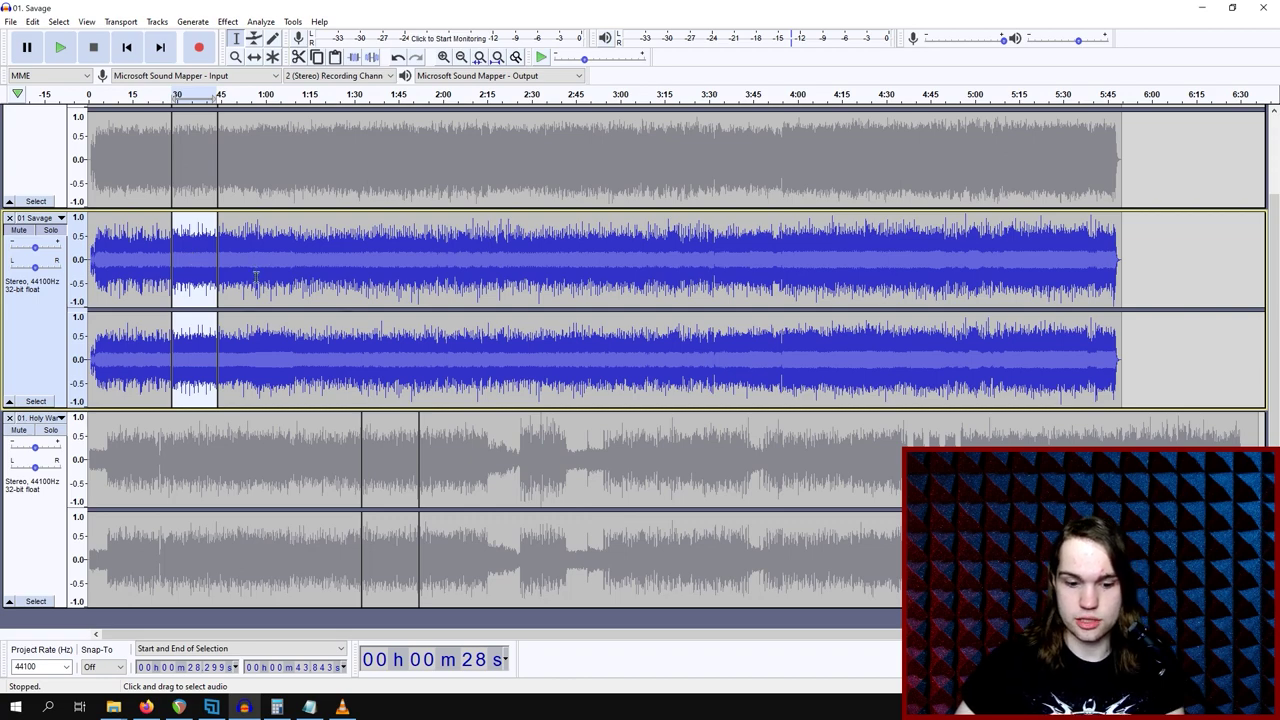
{"action": "key", "text": "ctrl+shift+a"}
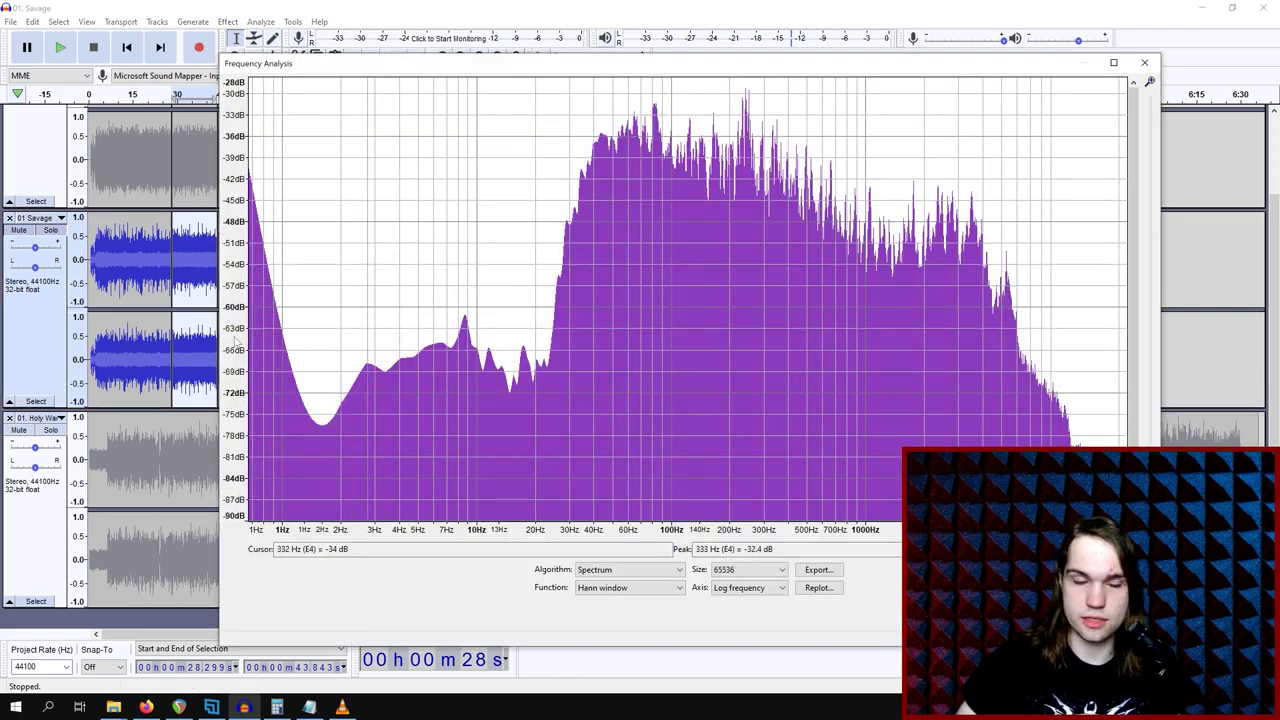
{"action": "scroll", "coordinate": [196, 296], "scroll_direction": "up", "scroll_amount": 2}
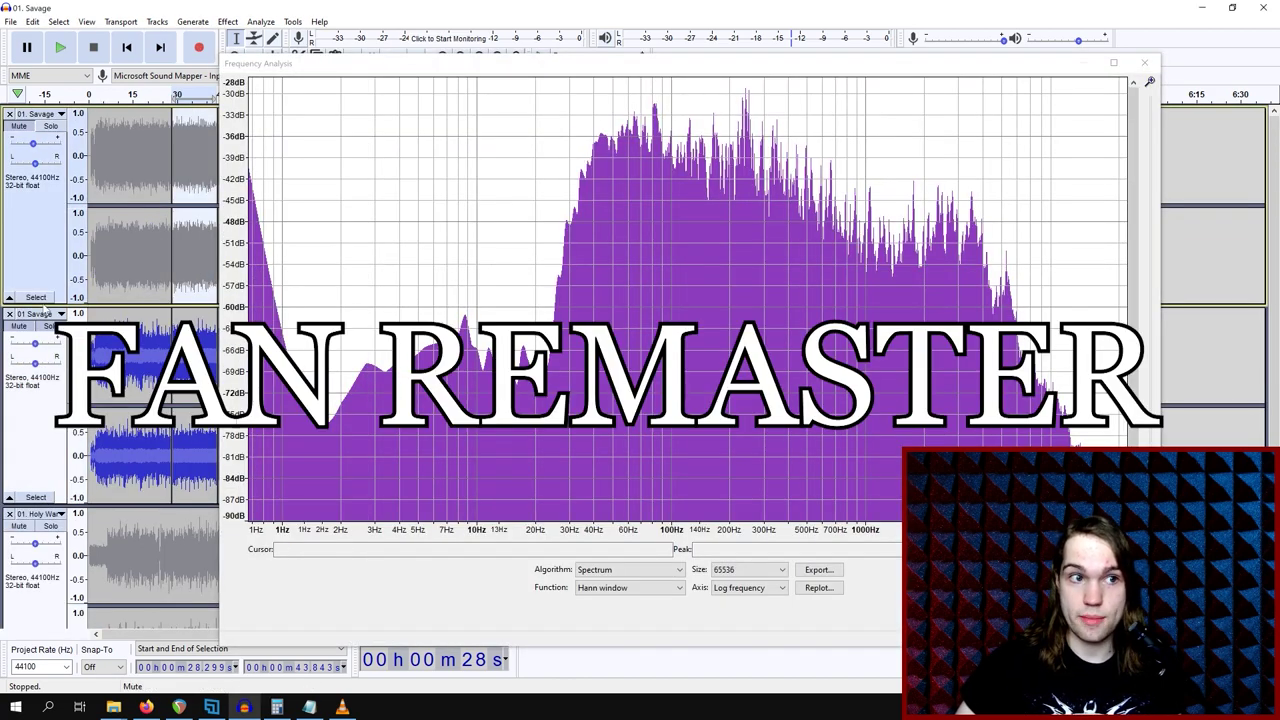
{"action": "left_click", "coordinate": [818, 587]}
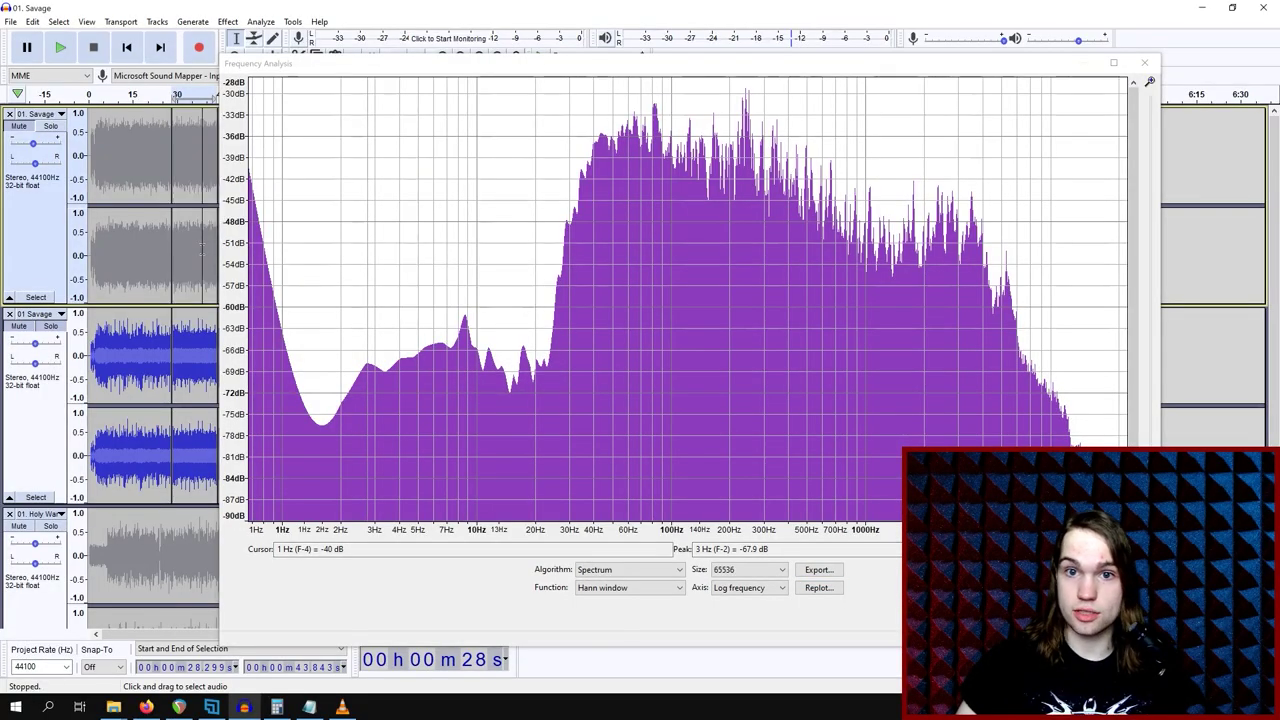
{"action": "left_click", "coordinate": [820, 588]}
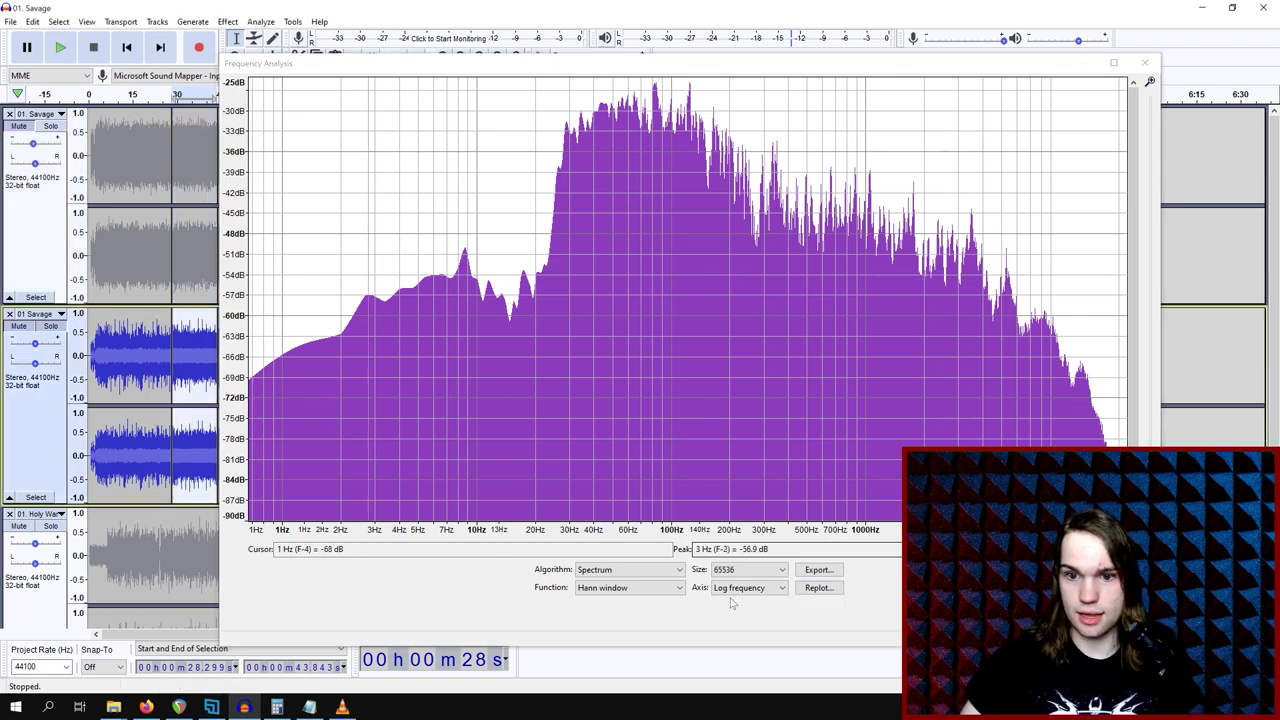
{"action": "left_click", "coordinate": [818, 587]}
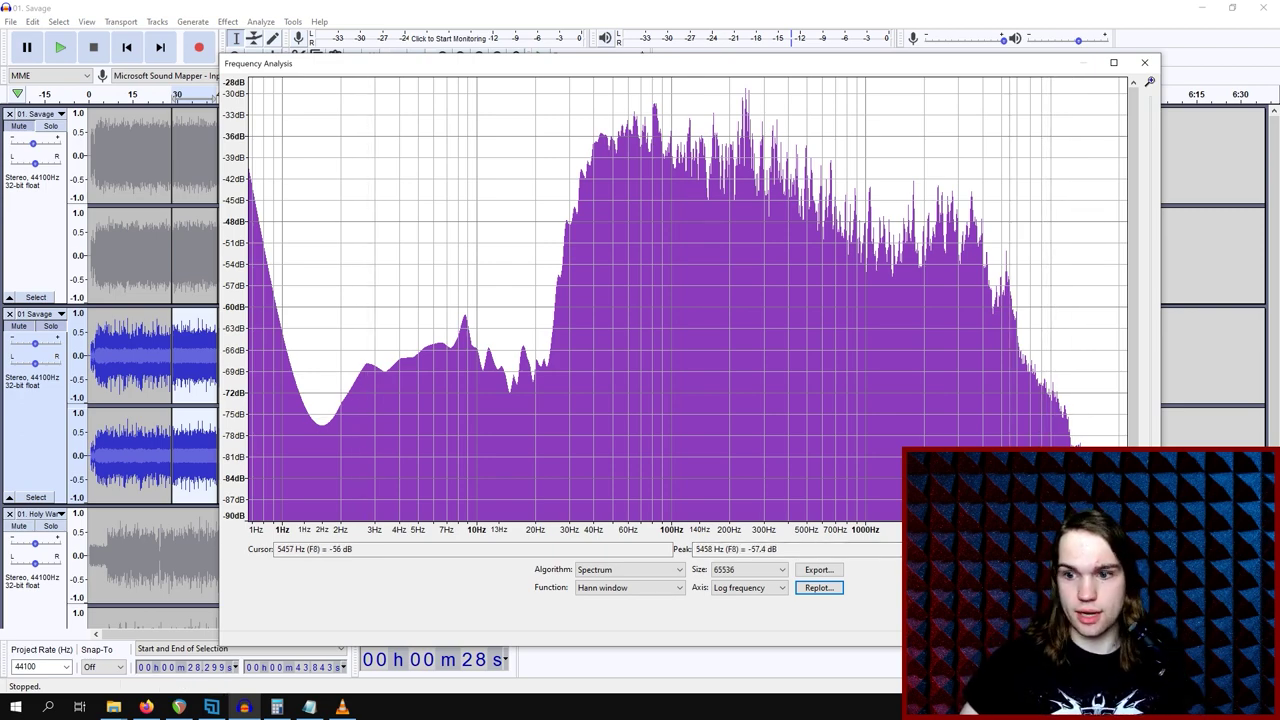
{"action": "key", "text": "Escape"}
- Move Solo from the second Savage track to the top one and play from 28 s
{"action": "left_click", "coordinate": [24, 127]}
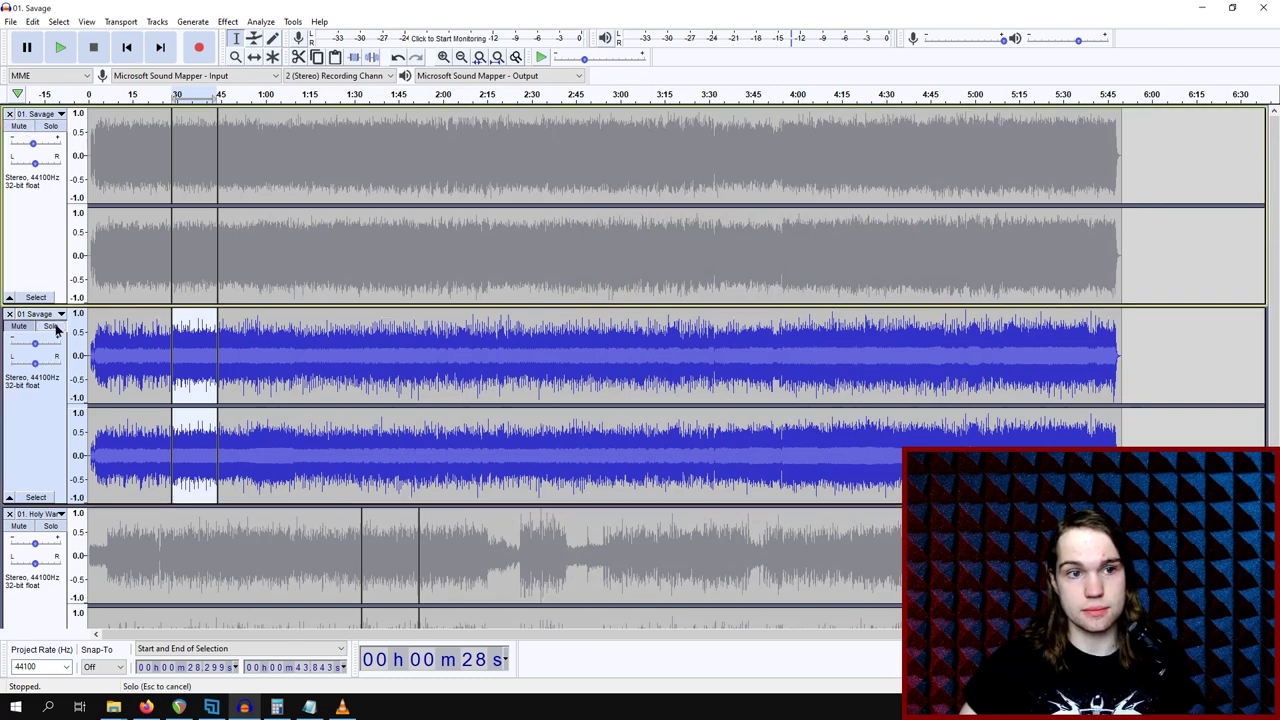
{"action": "left_click", "coordinate": [19, 326]}
{"action": "key", "text": "space"}
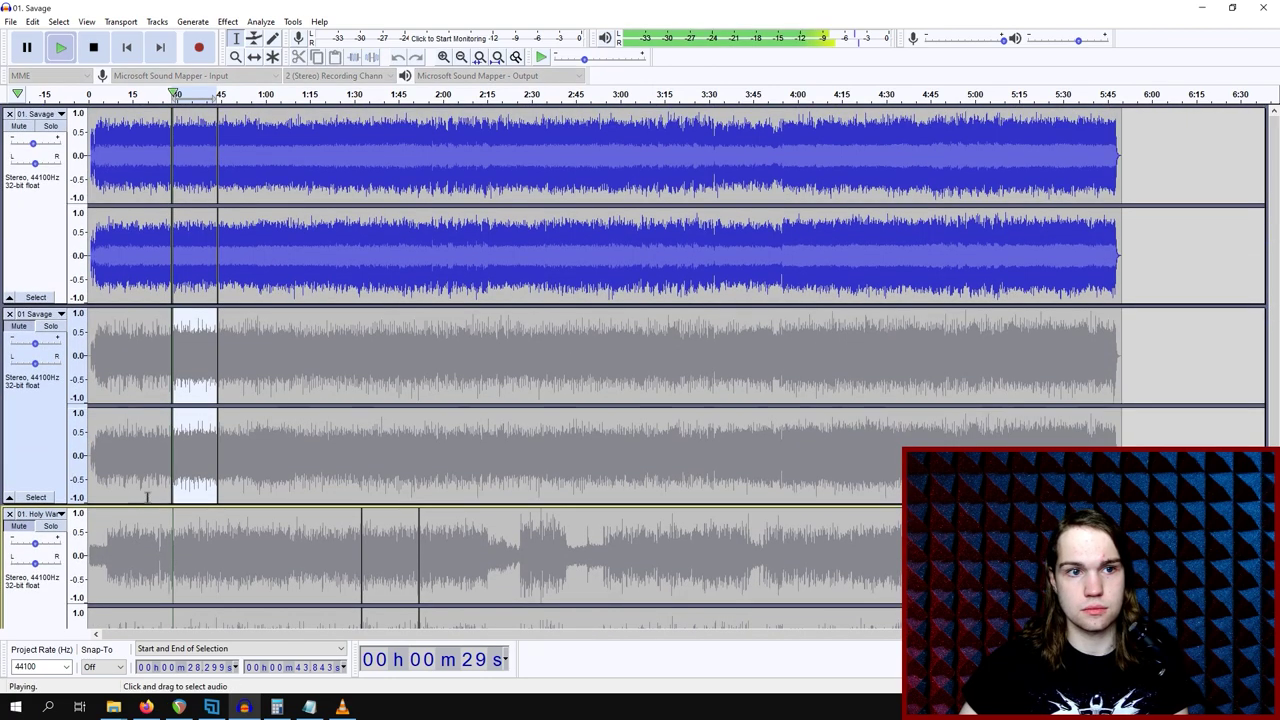
{"action": "left_click", "coordinate": [57, 330]}
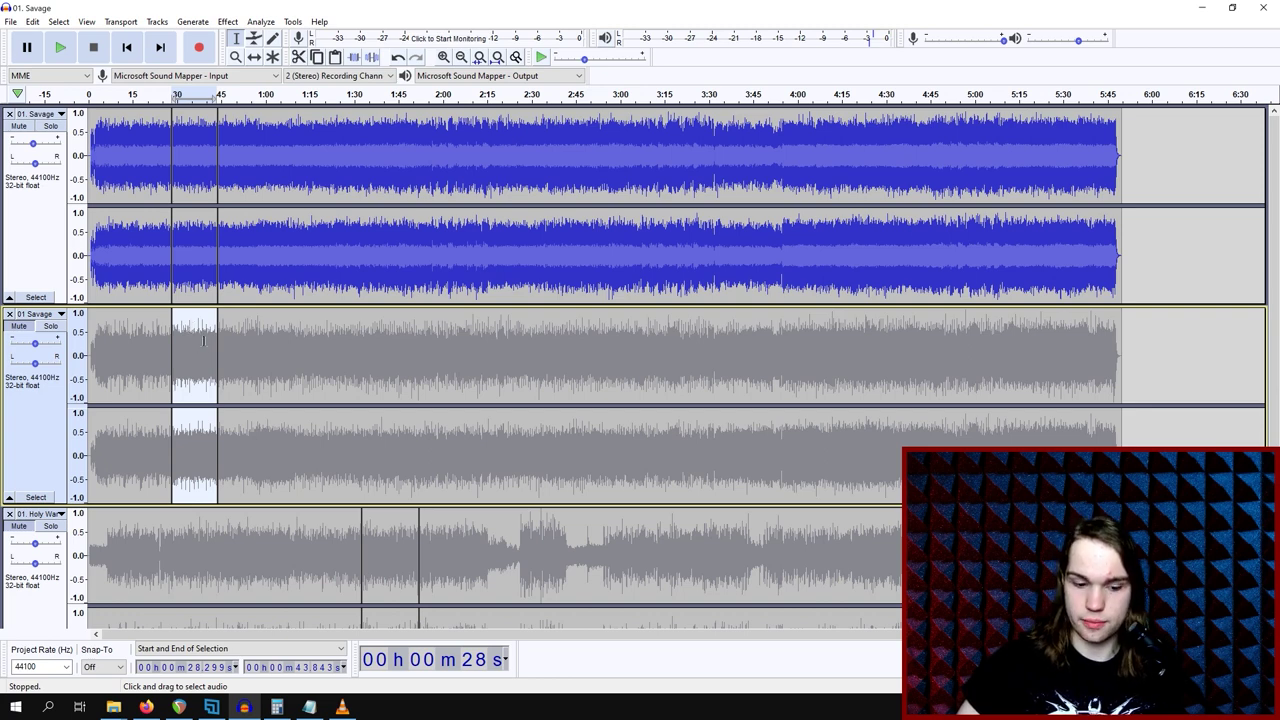
{"action": "key", "text": "space"}
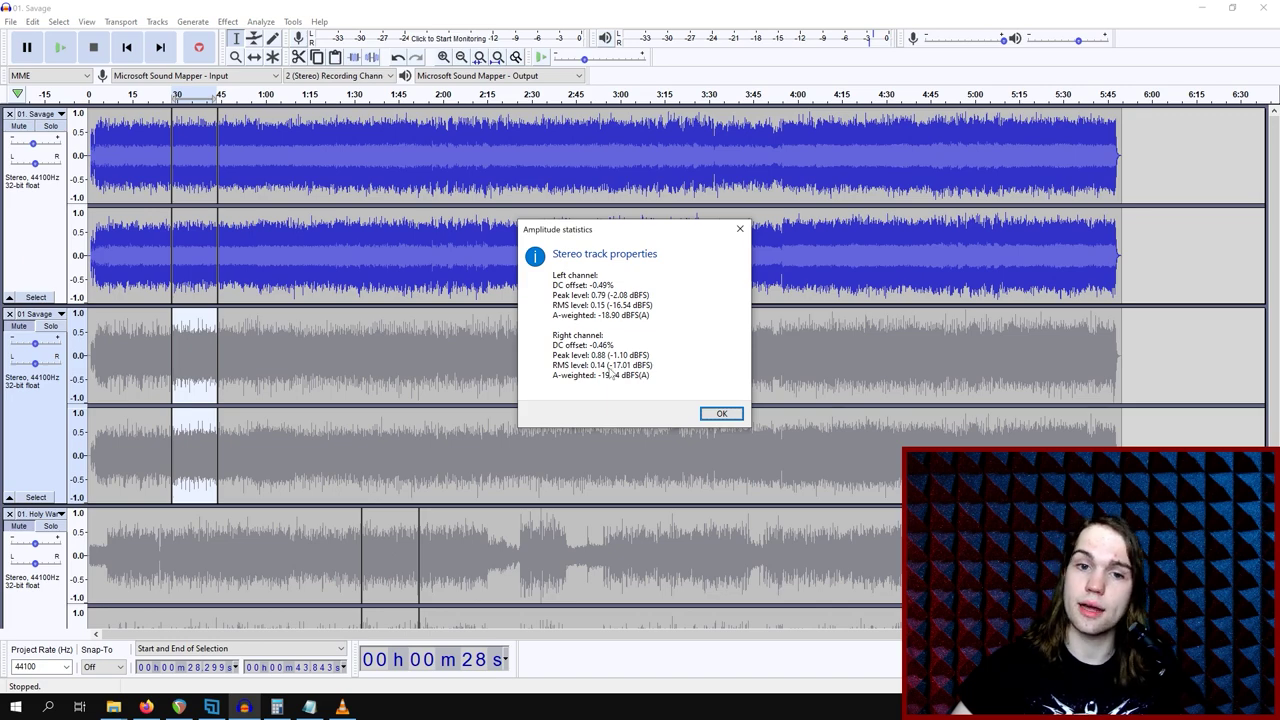
{"action": "left_click", "coordinate": [721, 414]}
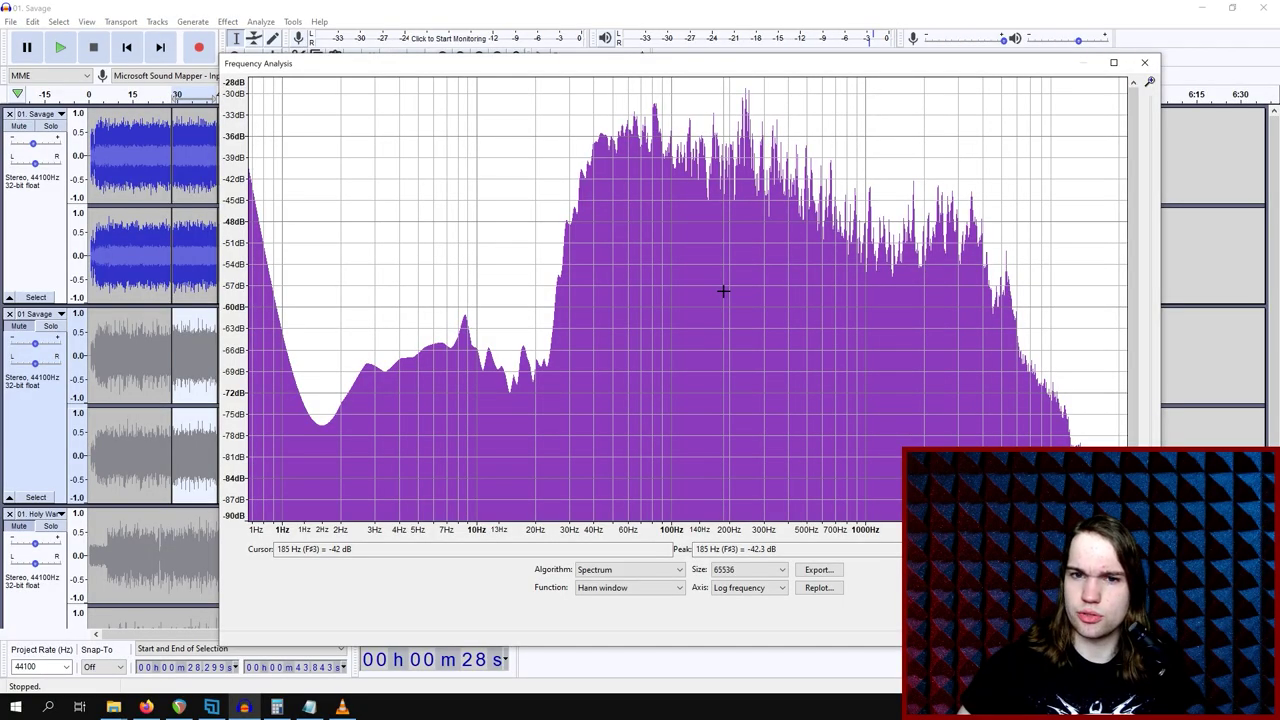
{"action": "key", "text": "Escape"}
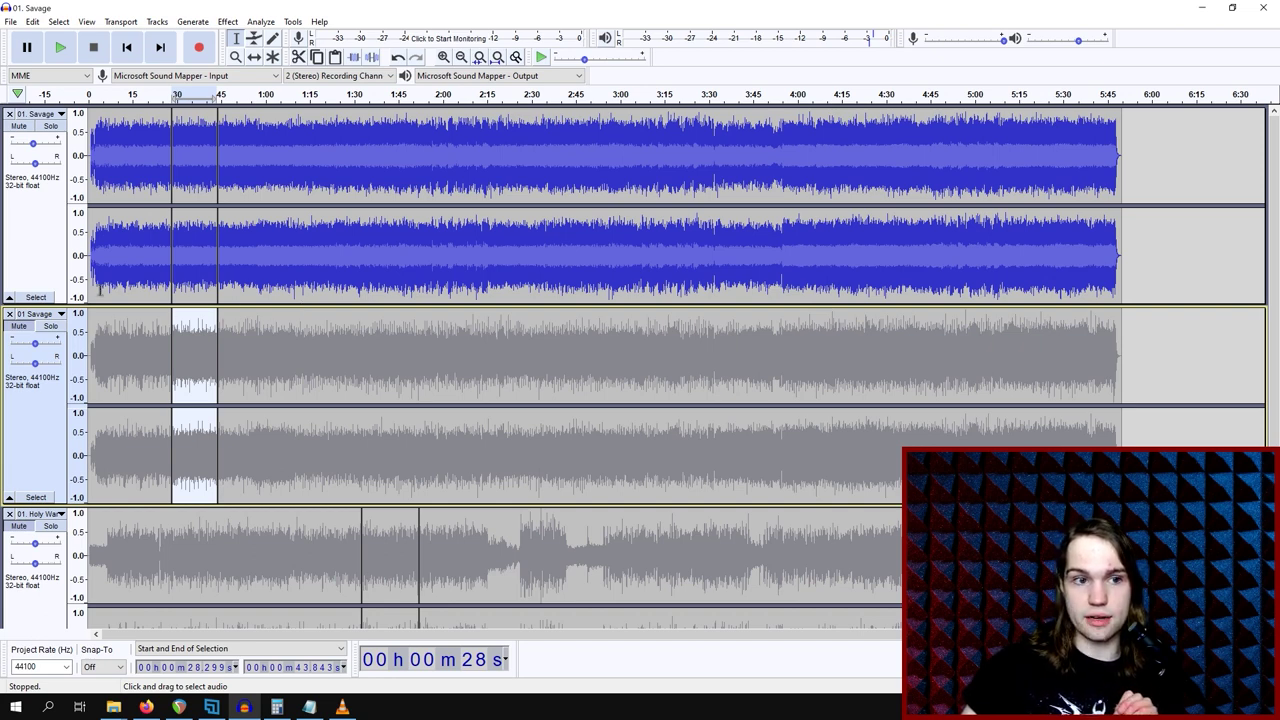
- Apply the Limiter at -6.40 dB to the whole second Savage track and make it audible
{"action": "left_click", "coordinate": [49, 401]}
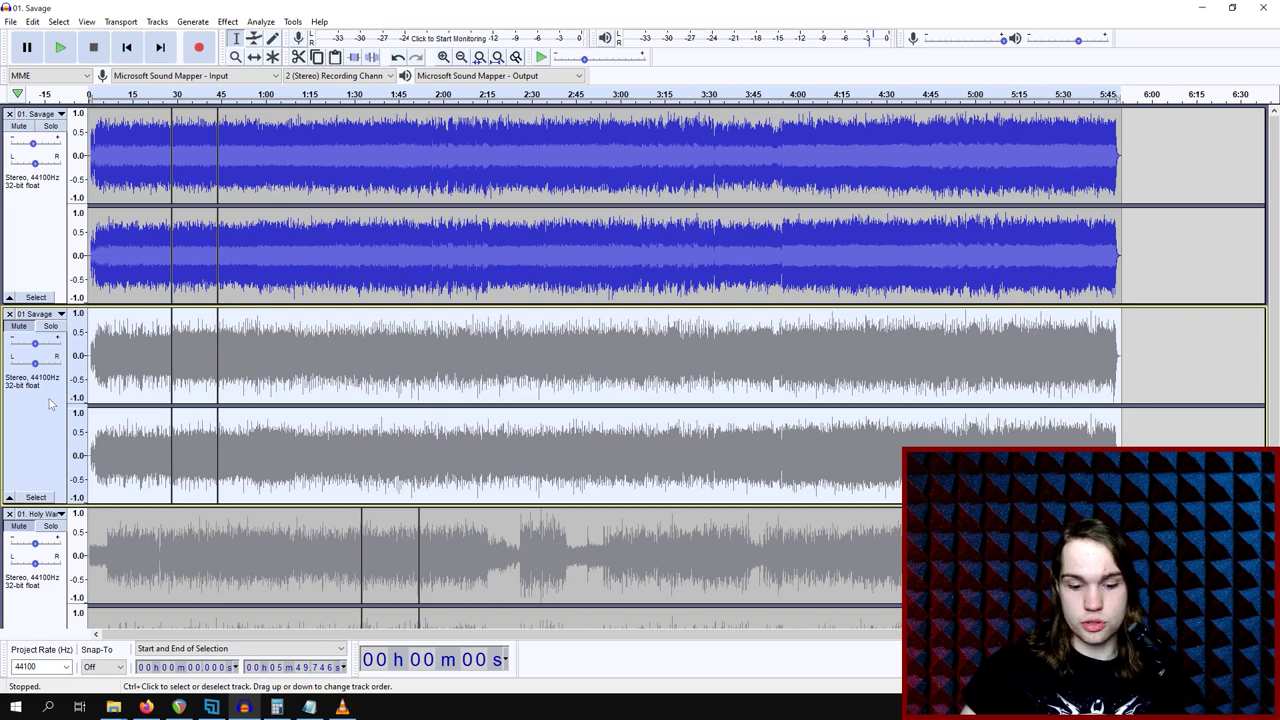
{"action": "key", "text": "ctrl+r"}
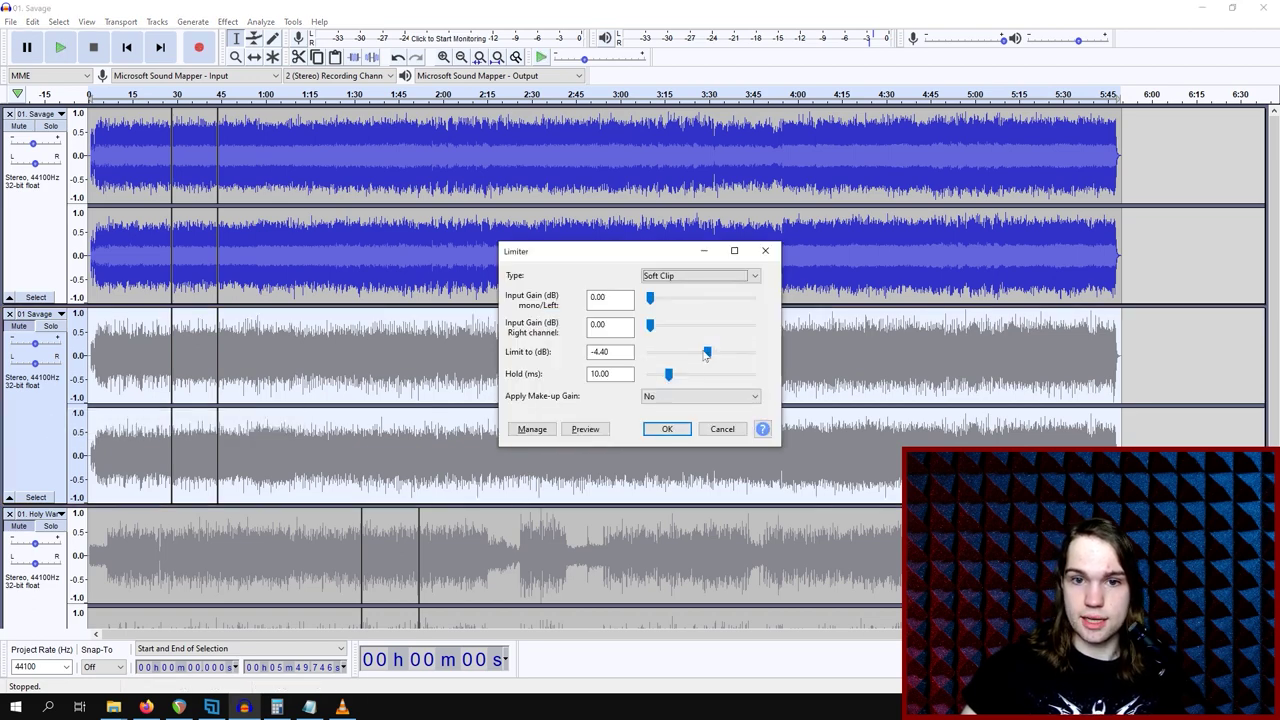
{"action": "left_click_drag", "start_coordinate": [706, 353], "coordinate": [686, 360]}
{"action": "left_click", "coordinate": [667, 429]}
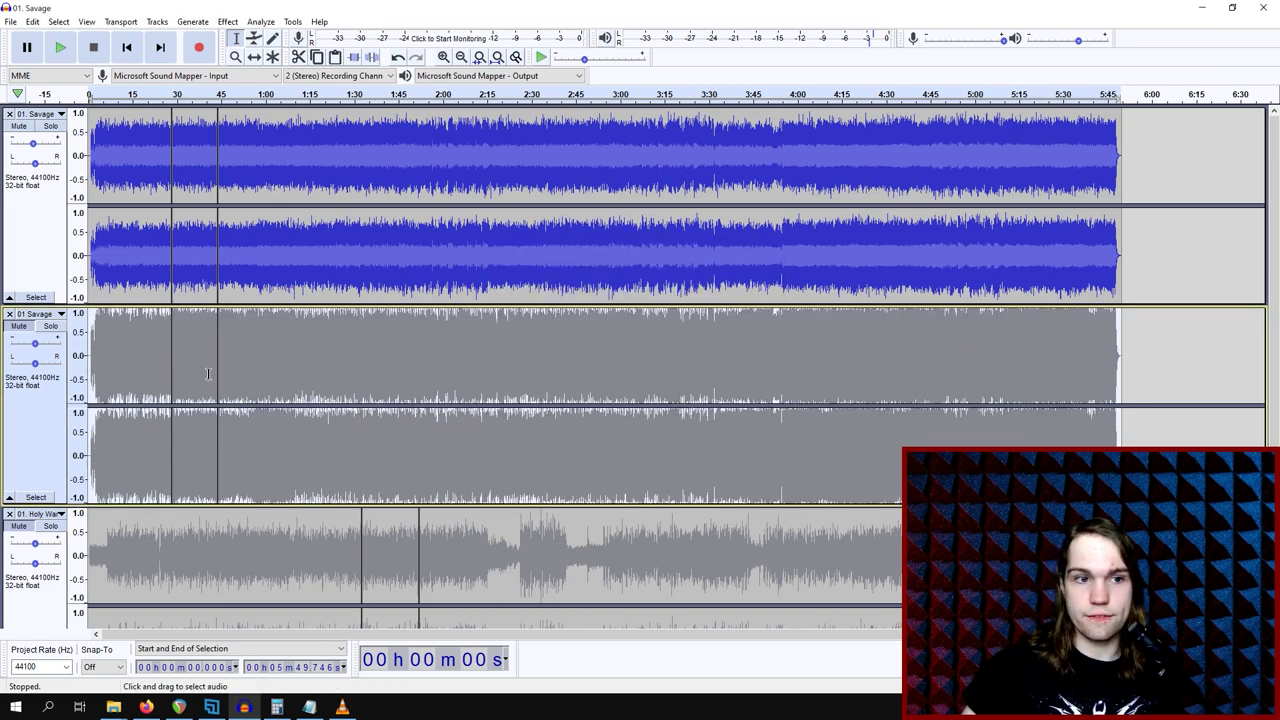
{"action": "left_click", "coordinate": [21, 327]}
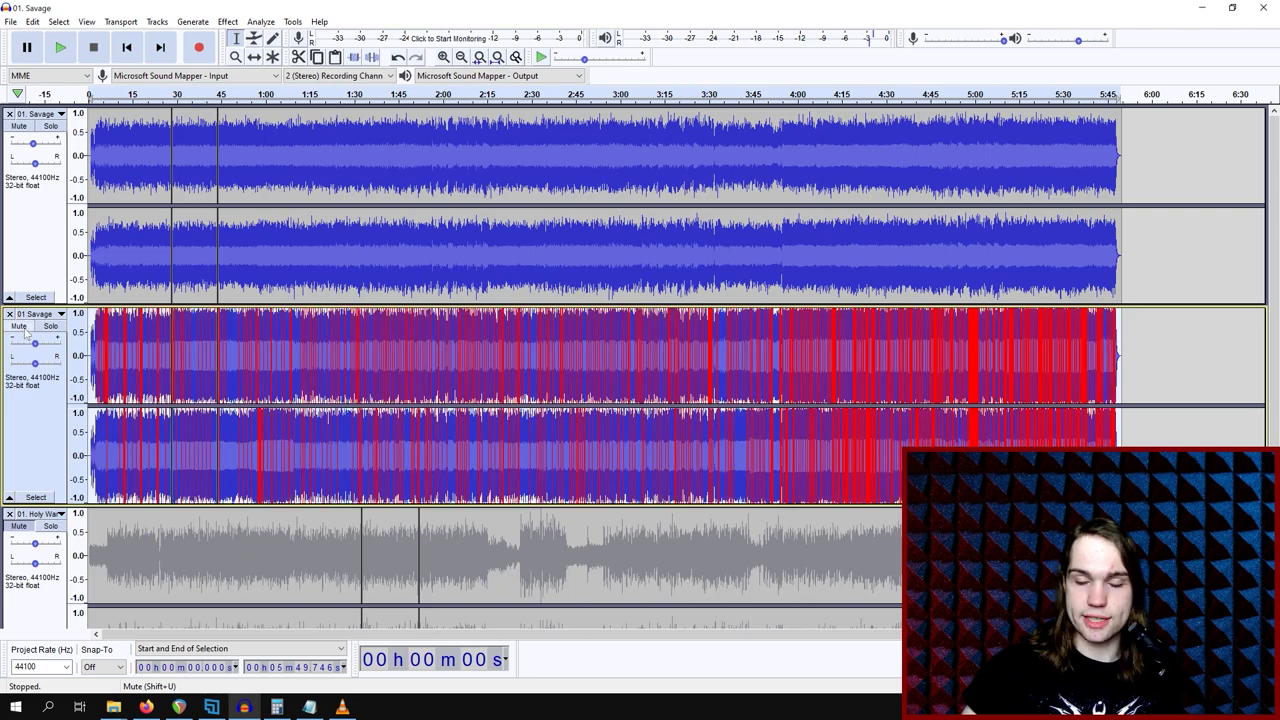
{"action": "scroll", "coordinate": [251, 360], "scroll_direction": "down", "scroll_amount": 2}
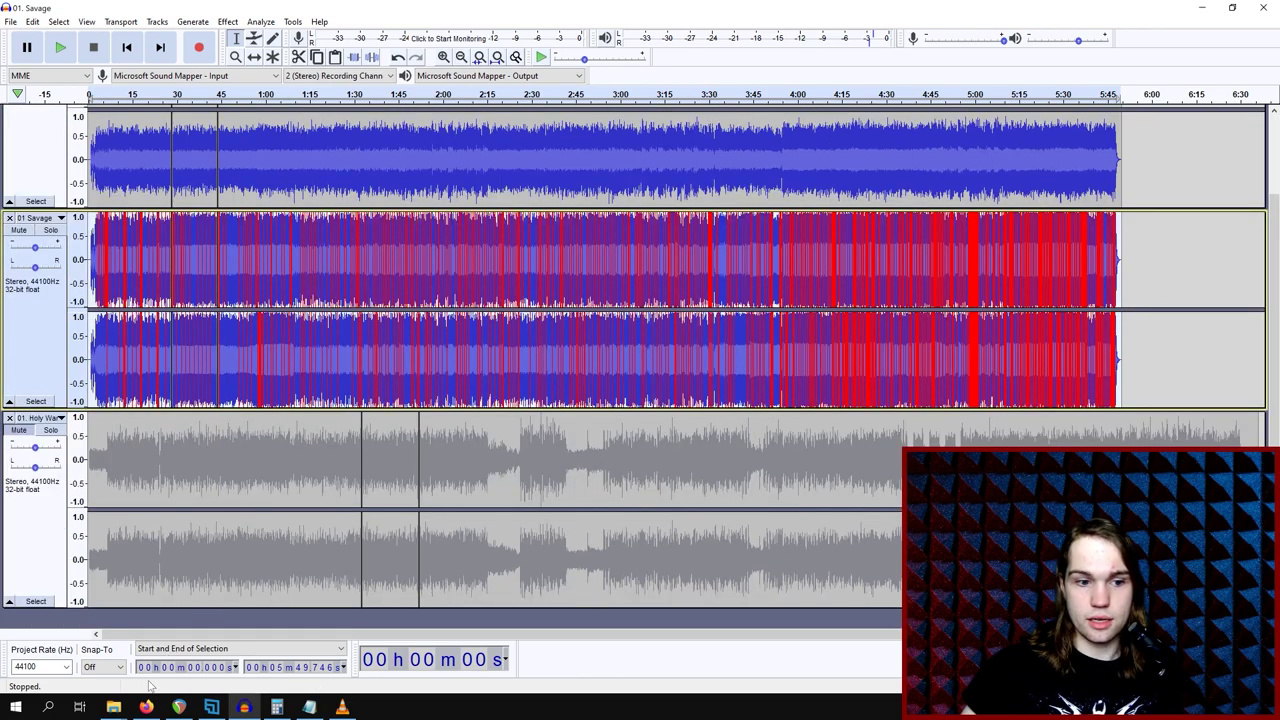
- Drag 02. Furor Divinus.m4a from the Behemoth folder into the project and select its whole clip
{"action": "mouse_move", "coordinate": [113, 707]}
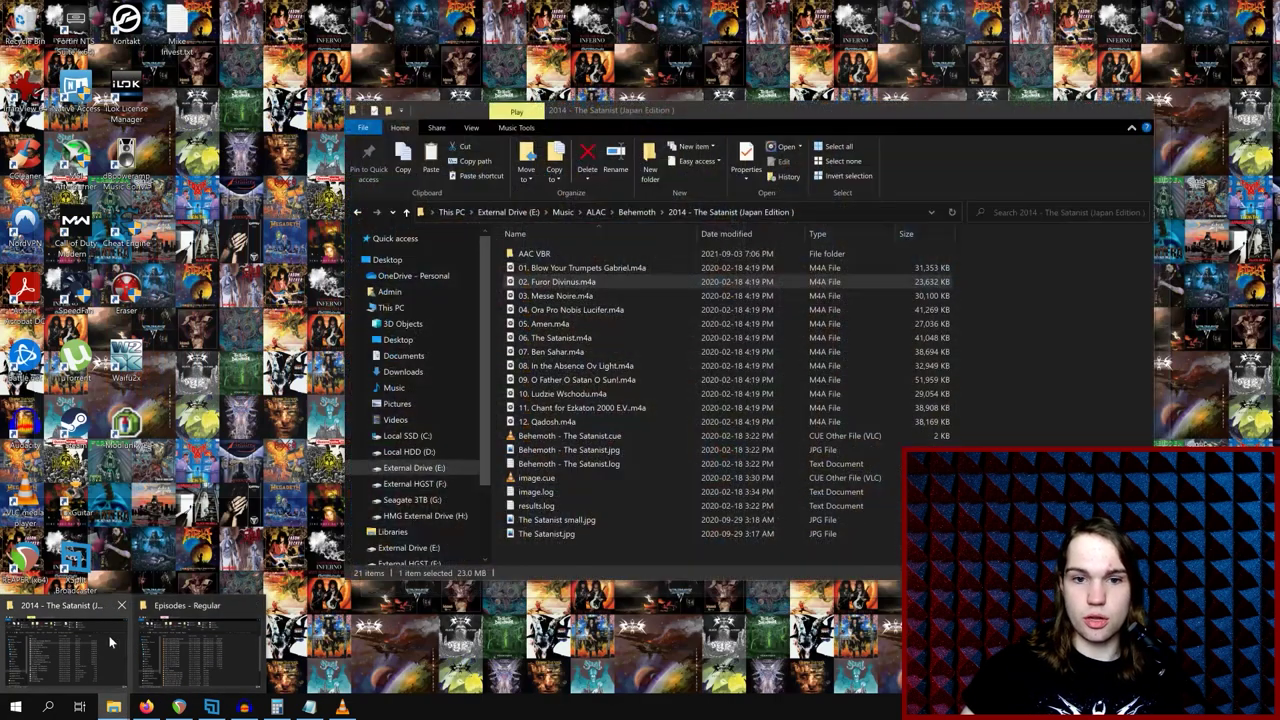
{"action": "left_click", "coordinate": [110, 642]}
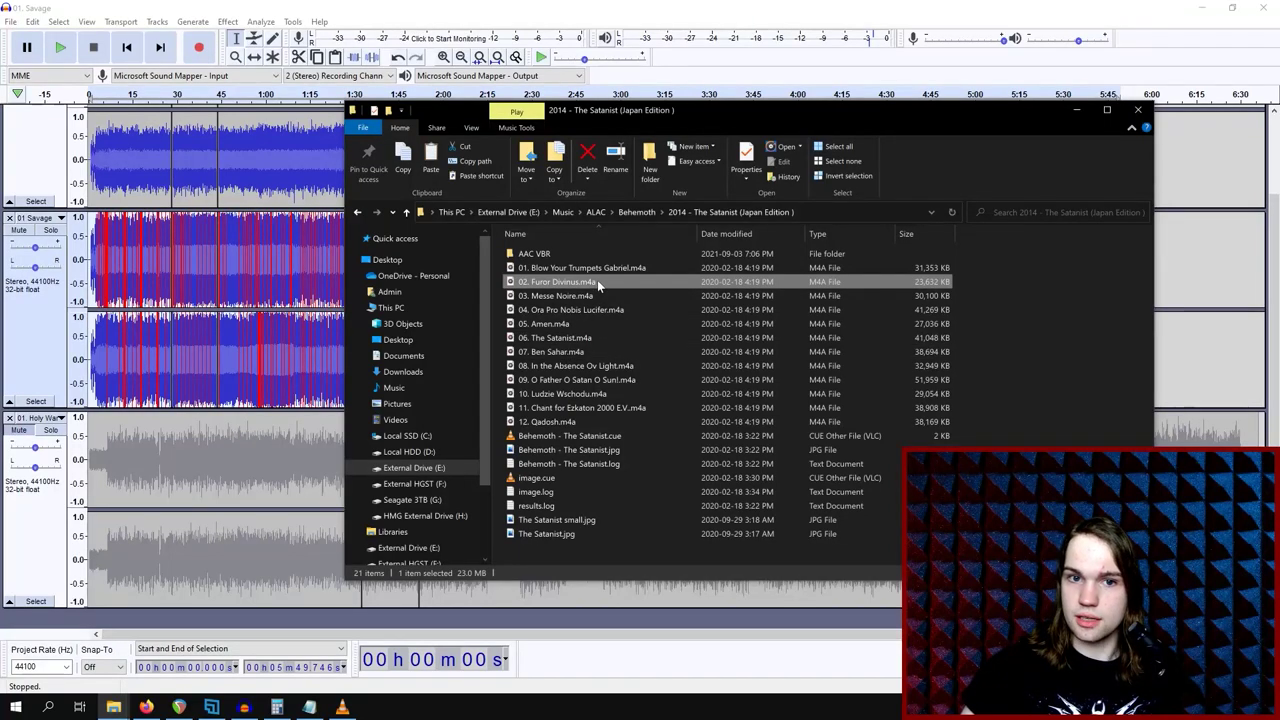
{"action": "left_click_drag", "start_coordinate": [597, 281], "coordinate": [128, 530]}
{"action": "left_click_drag", "start_coordinate": [264, 323], "coordinate": [264, 323]}
{"action": "left_click", "coordinate": [247, 480]}
{"action": "left_click", "coordinate": [333, 480]}
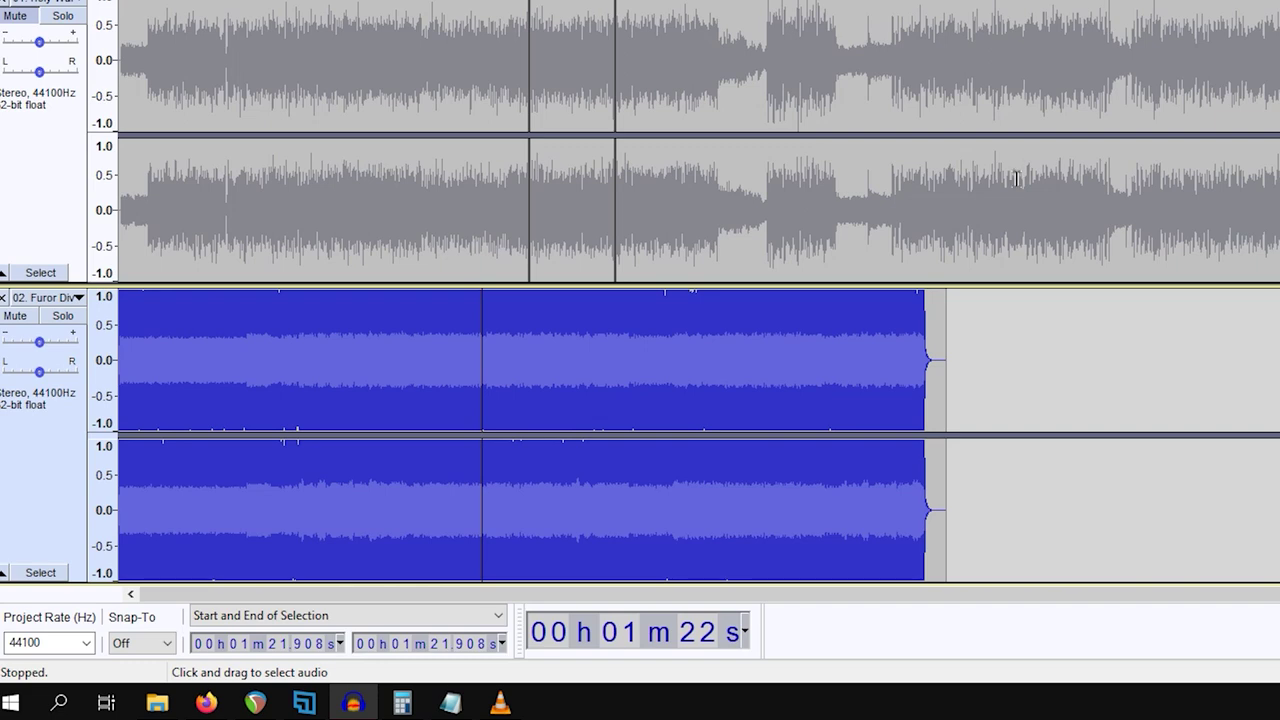
{"action": "double_click", "coordinate": [603, 380]}
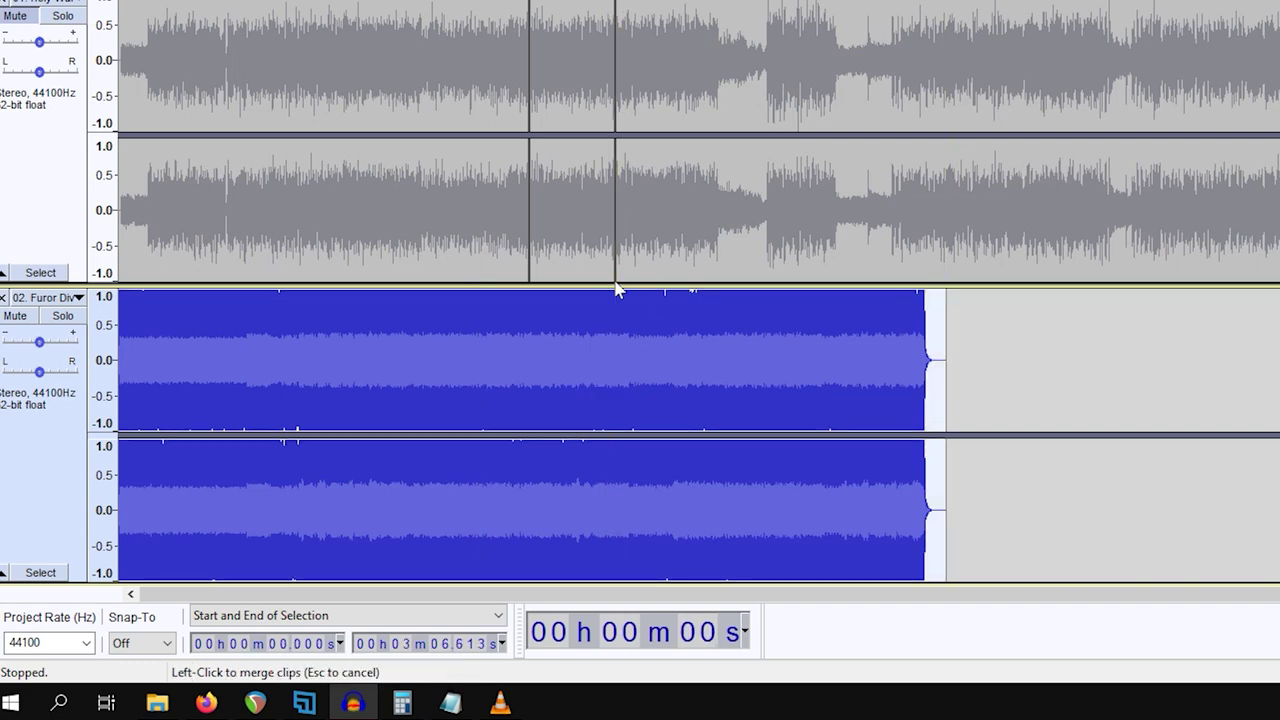